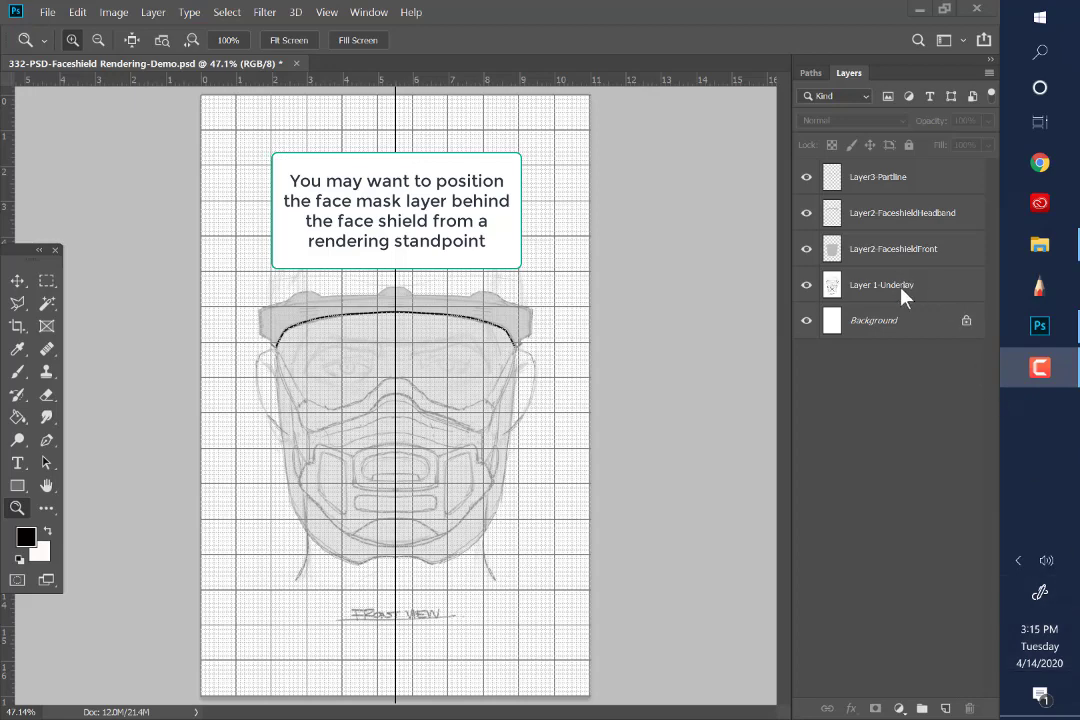
Hide and show the Layer 1-Underlay sketch to compare it with the filled face shield shapes
left_click(807, 286)
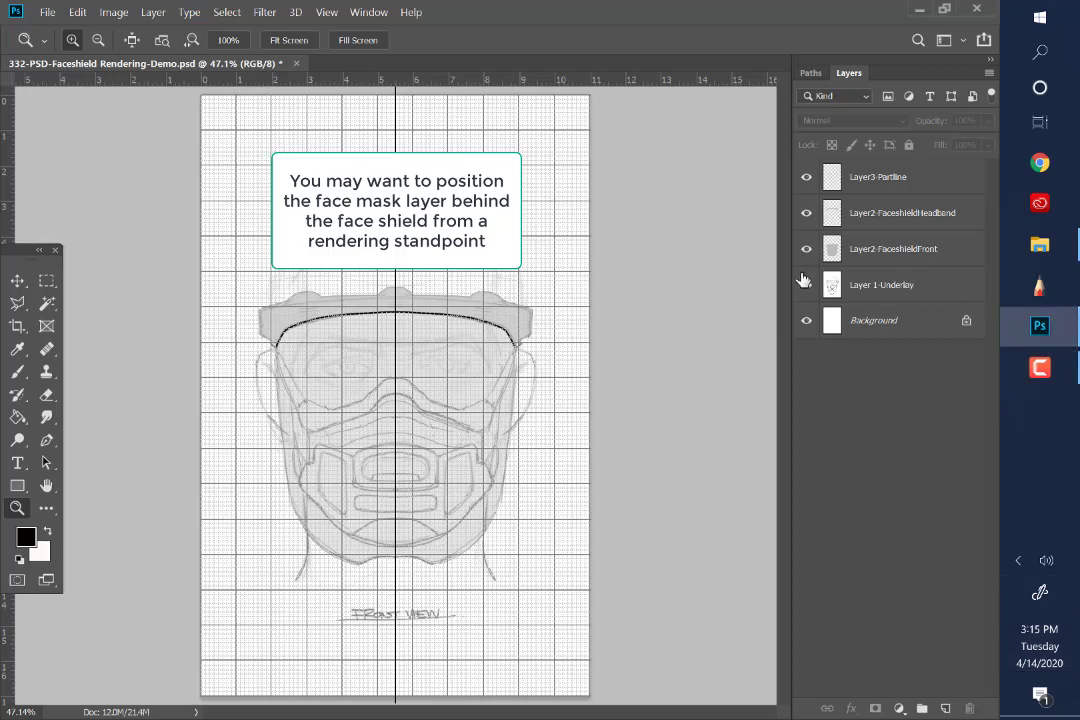
left_click(807, 286)
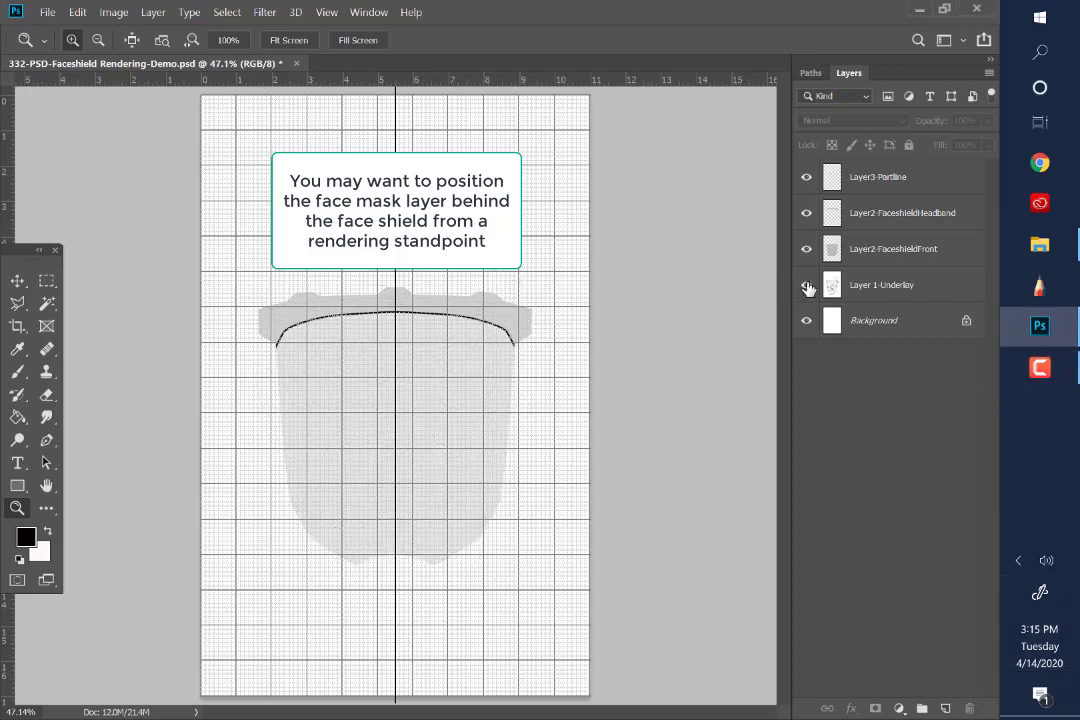
left_click(807, 287)
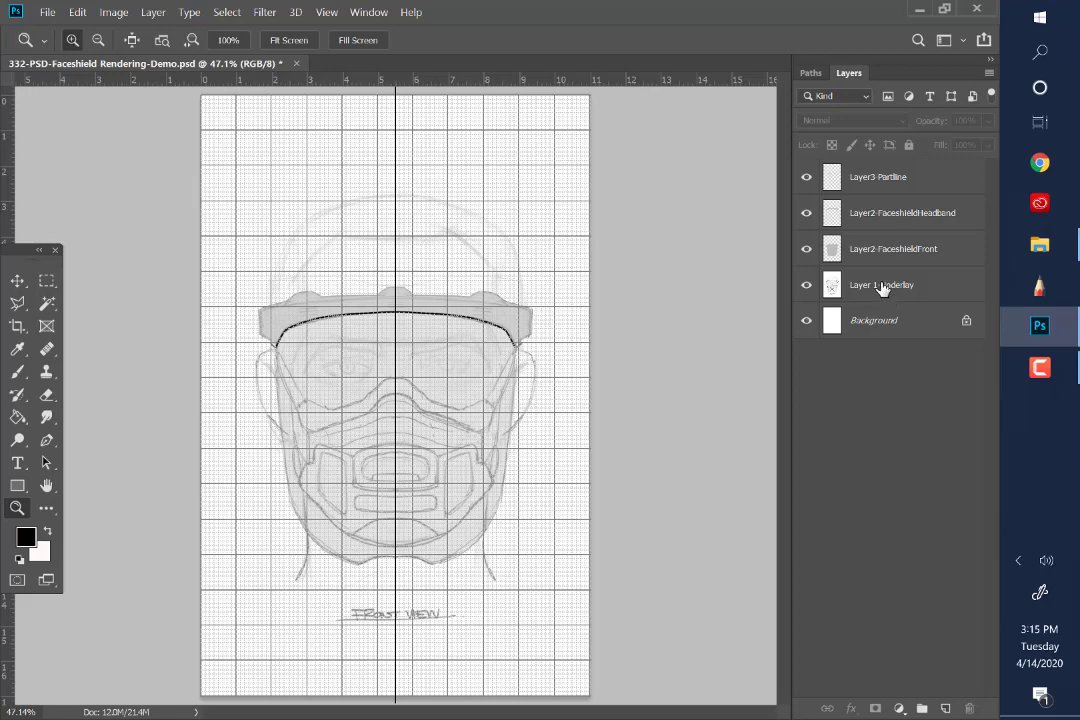
Create a new layer named Layer 1A-Facemask directly above Layer 1-Underlay
left_click(936, 293)
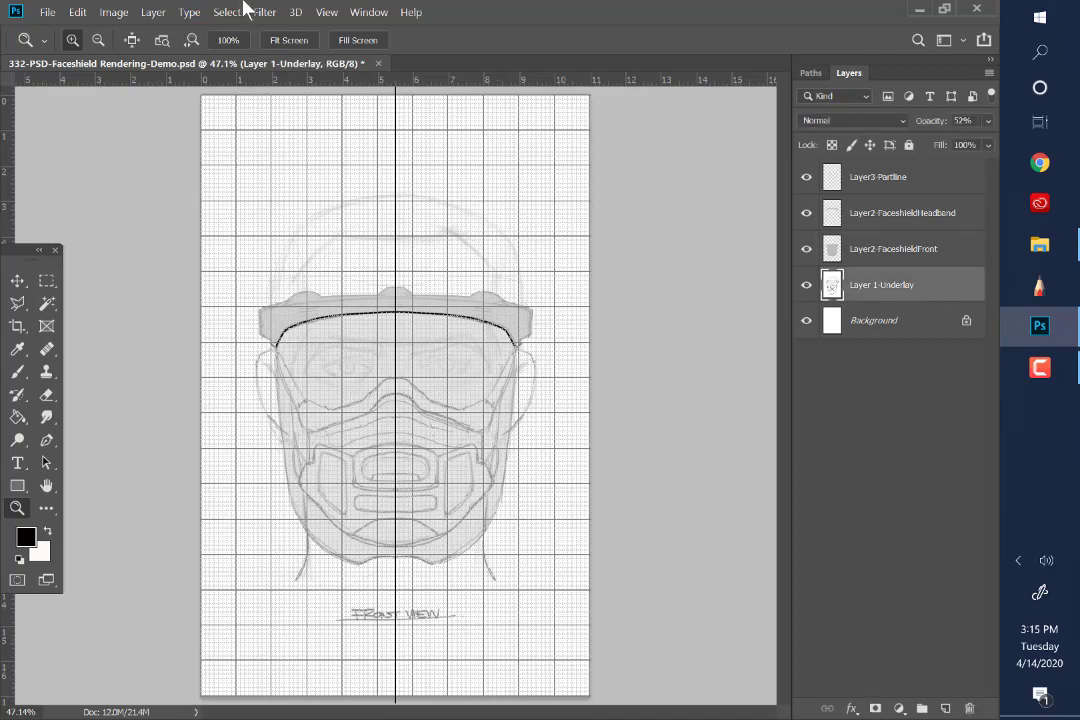
left_click(114, 12)
mouse_move(150, 14)
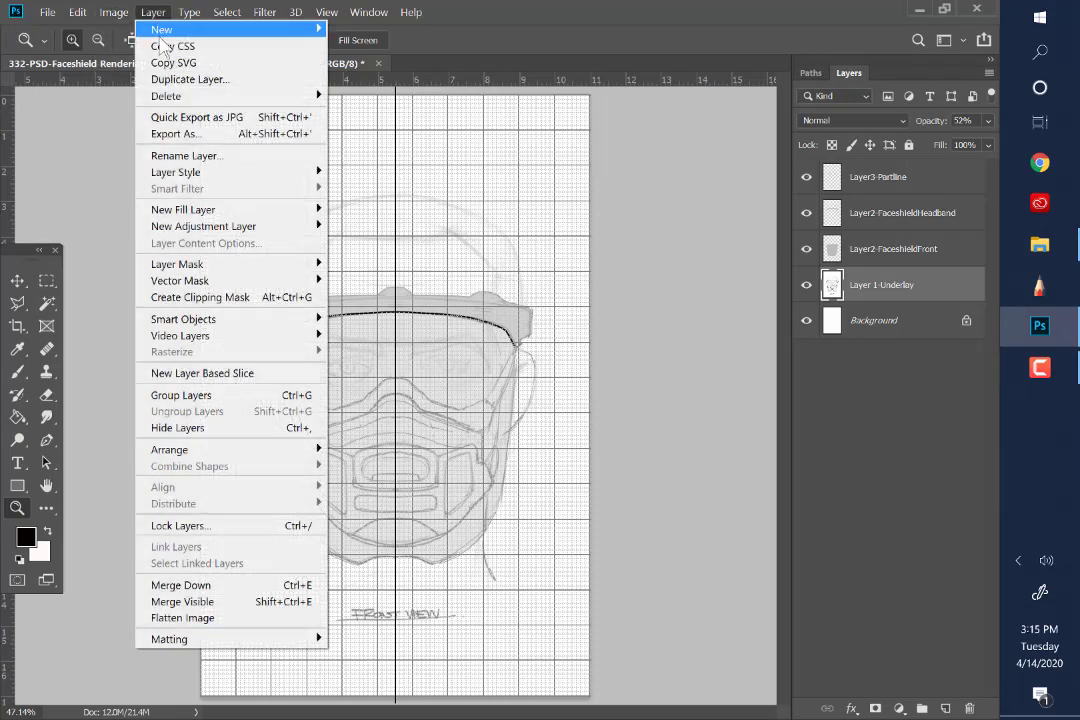
mouse_move(200, 30)
left_click(358, 30)
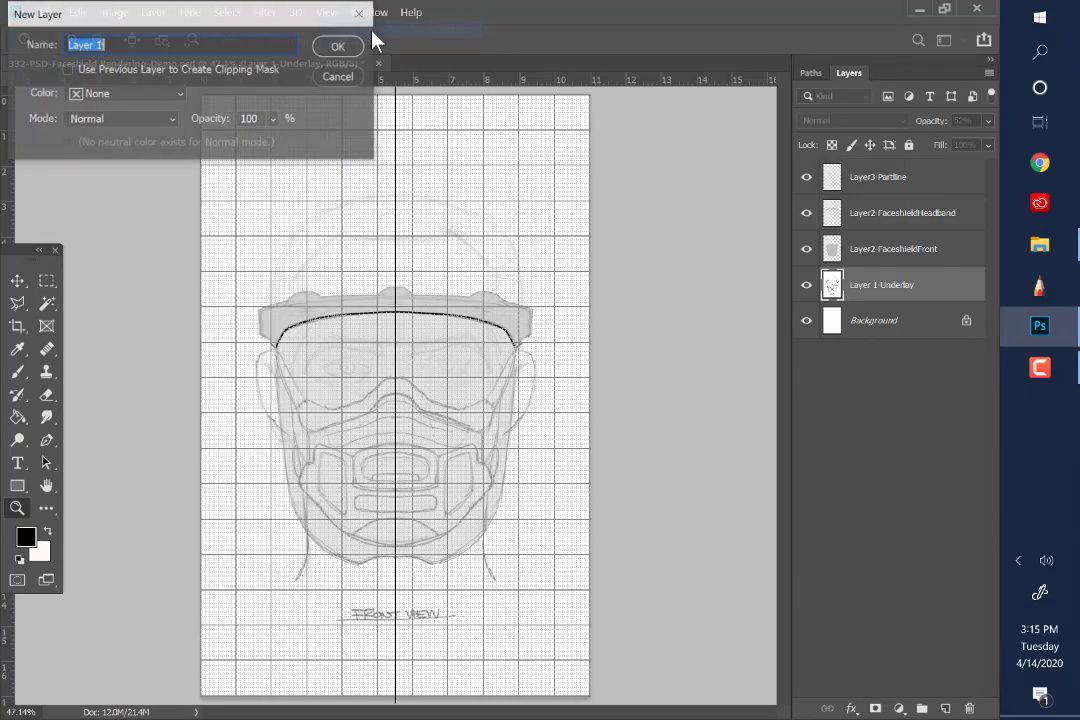
left_click(149, 46)
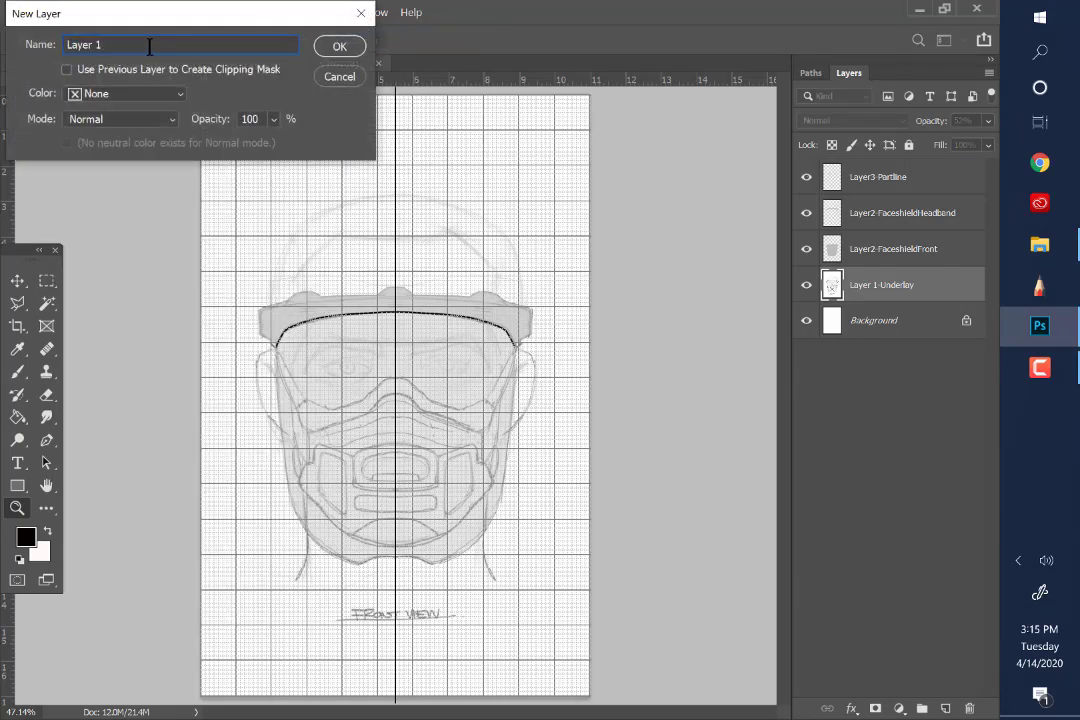
type("A-Facemask")
left_click(338, 47)
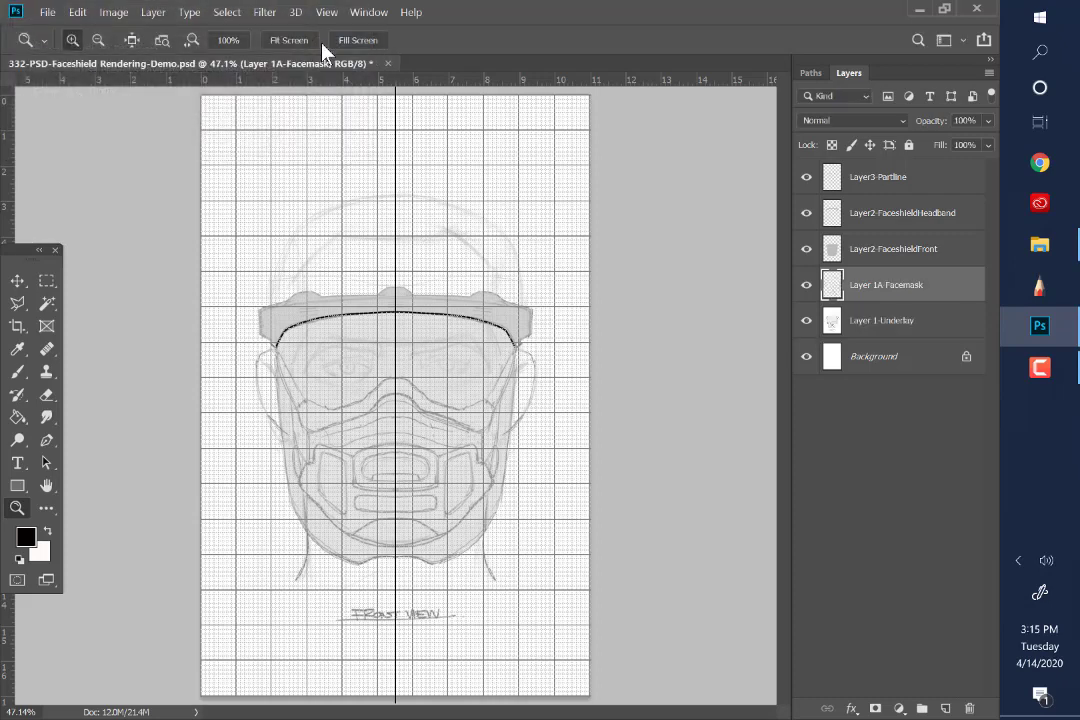
Preview the existing face shield and headband paths, leaving neither of them selected
left_click(810, 73)
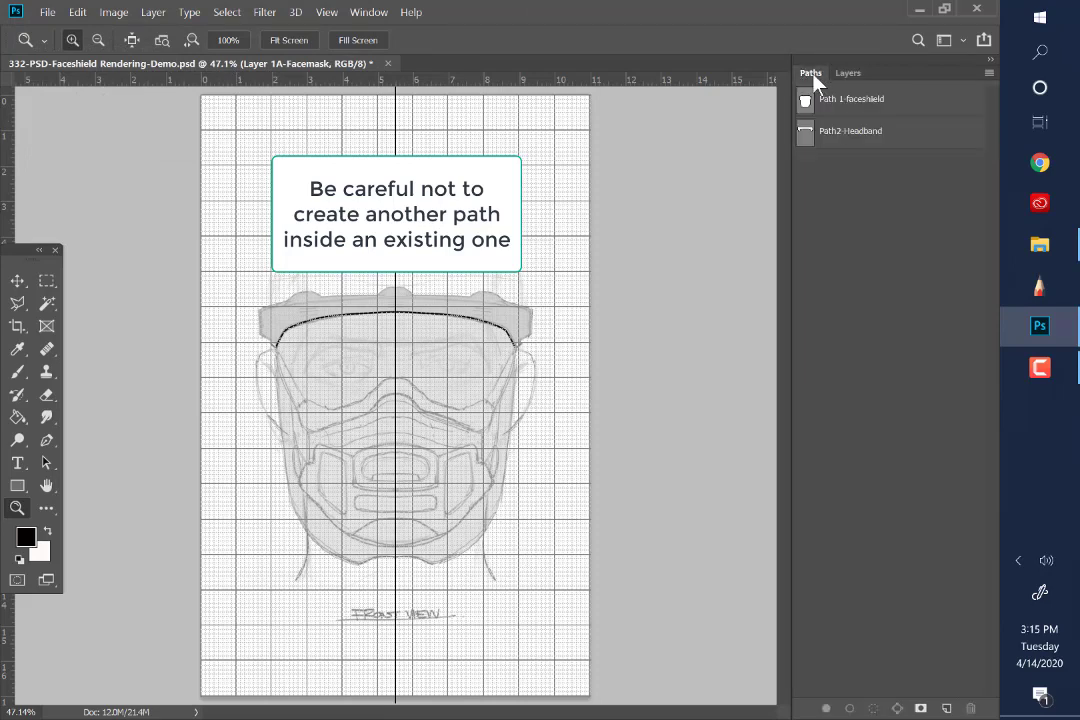
left_click(906, 106)
left_click(911, 130)
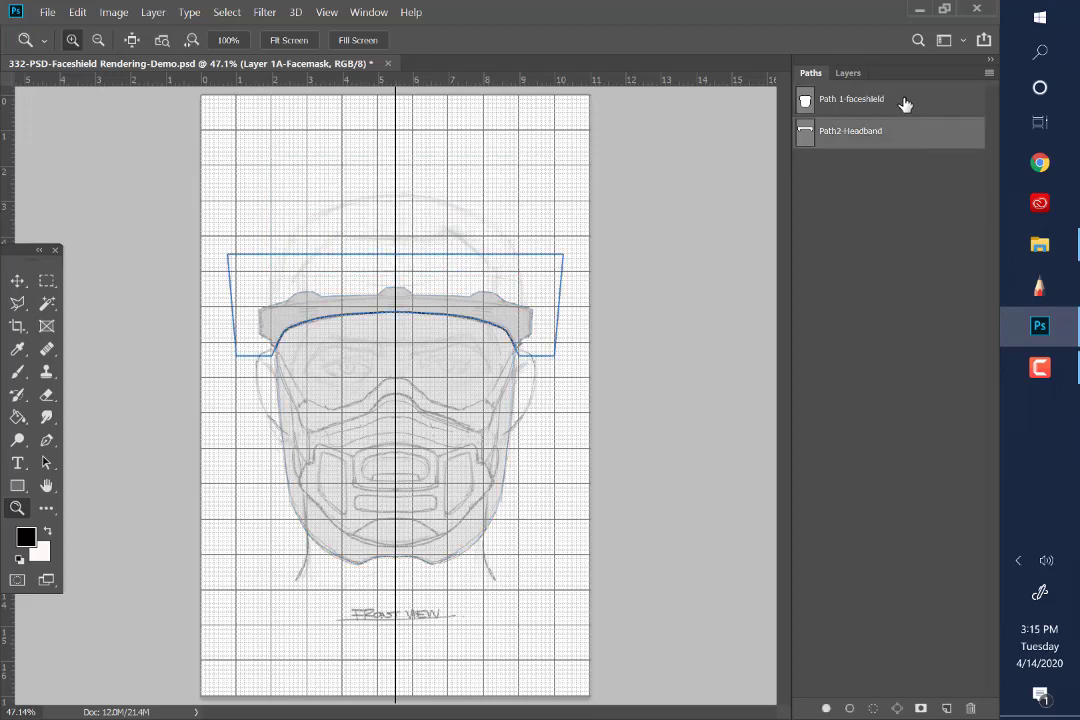
left_click(905, 102)
left_click(896, 160)
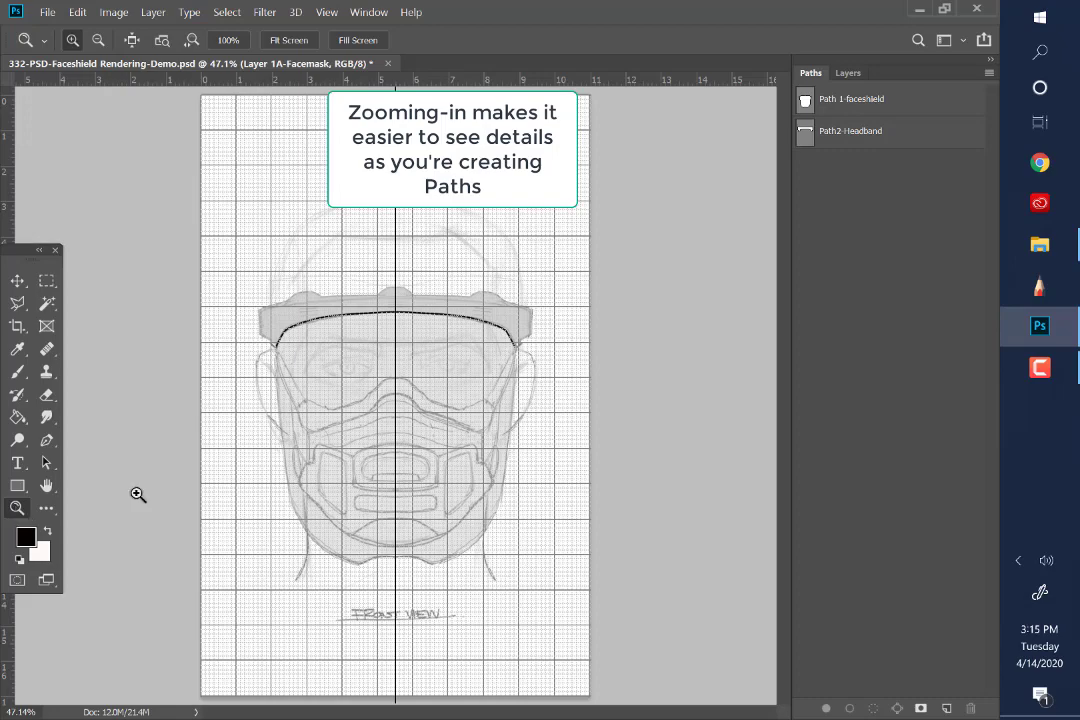
Trace the face mask's upper edge with the Pen tool from the centreline at the nose out to the strap's upper end by the headband
left_click(292, 470)
left_click(288, 476)
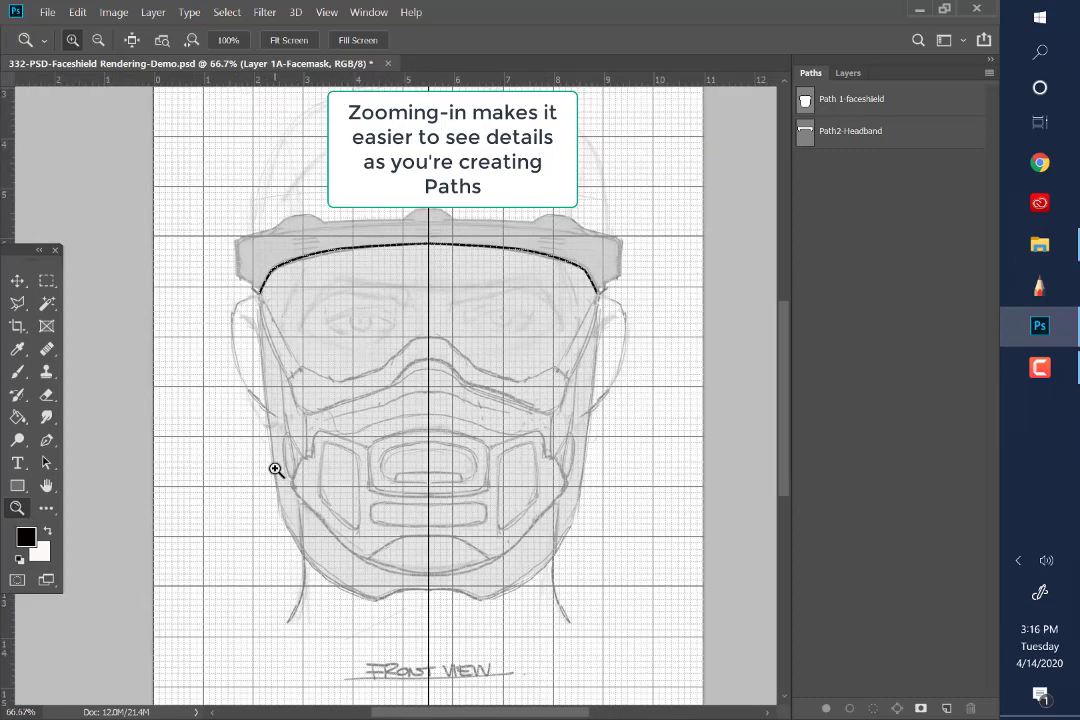
left_click(305, 518)
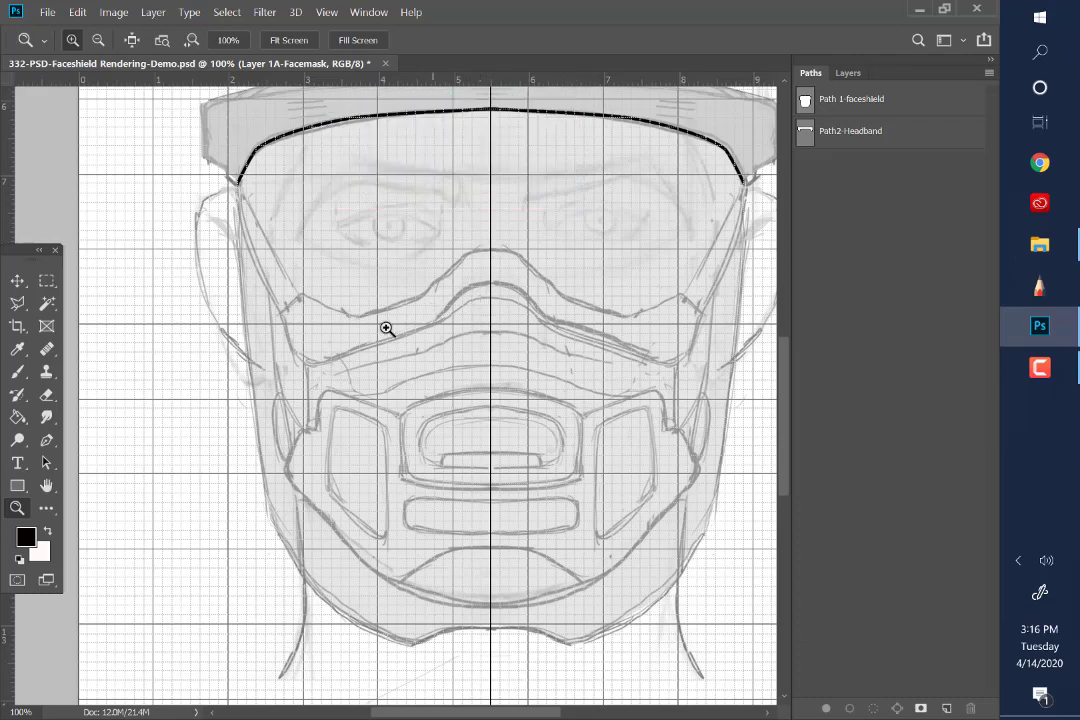
left_click(46, 485)
left_click_drag(207, 461, 188, 448)
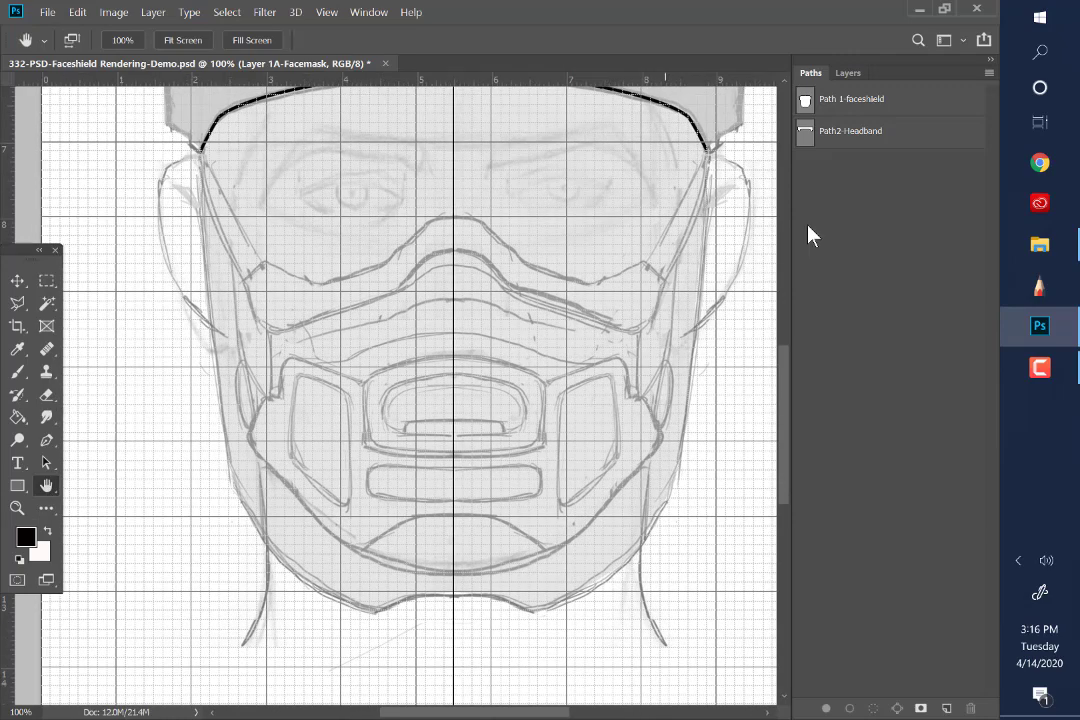
left_click(47, 443)
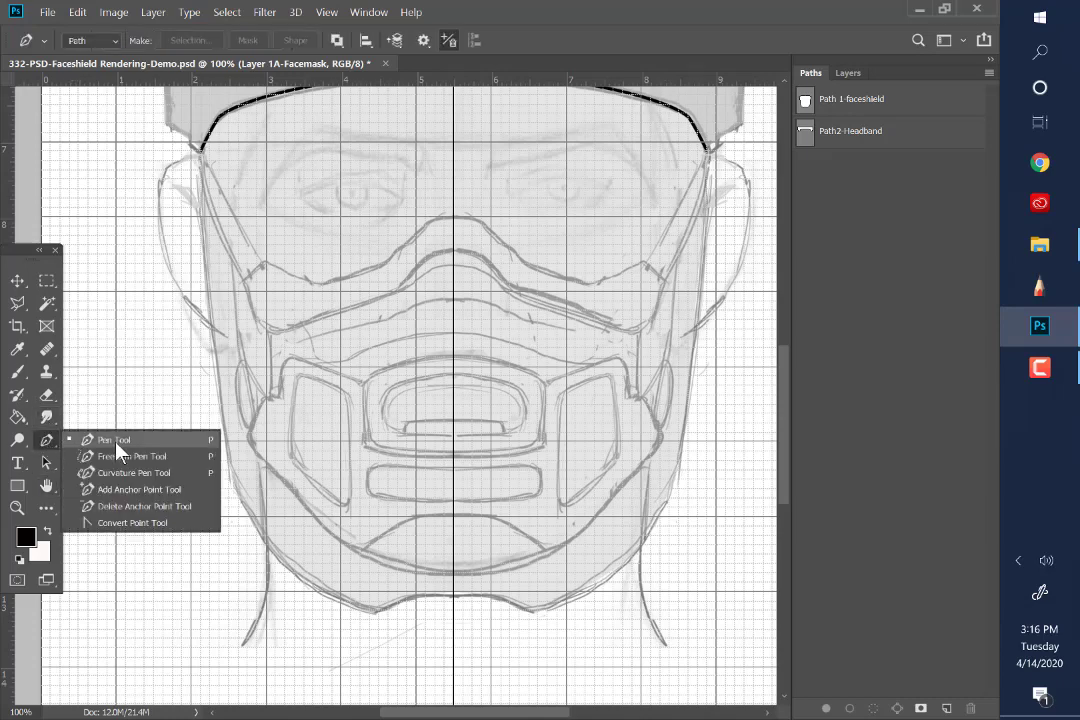
left_click(117, 448)
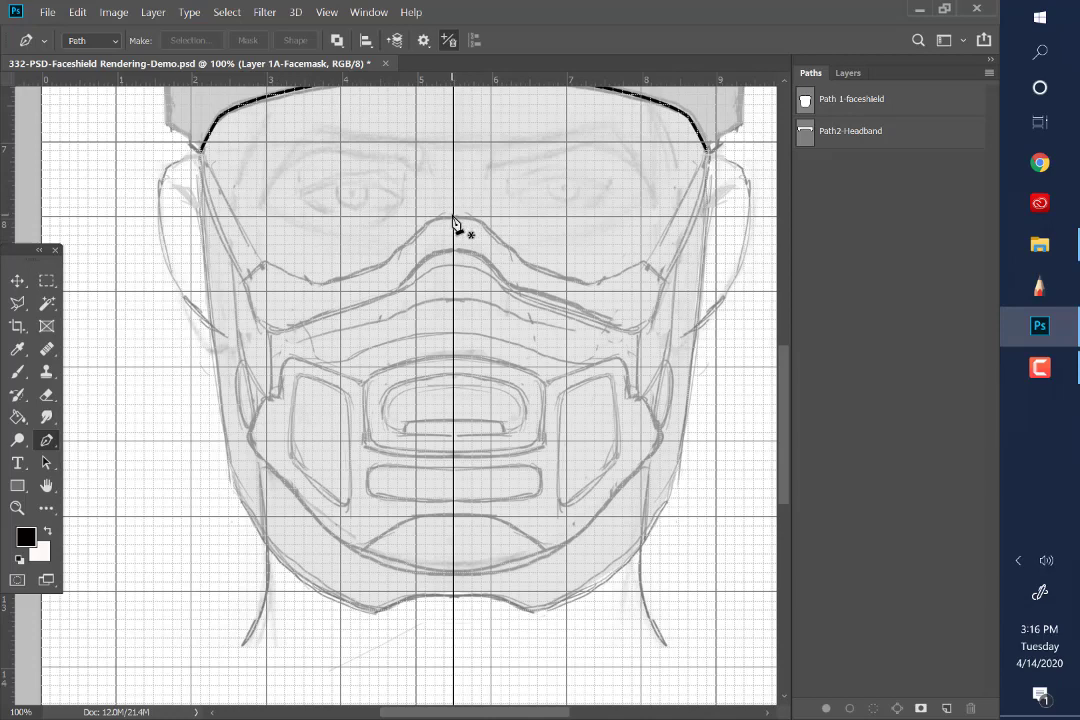
mouse_move(453, 218)
left_mouse_down()
mouse_move(450, 228)
mouse_move(435, 218)
left_mouse_up()
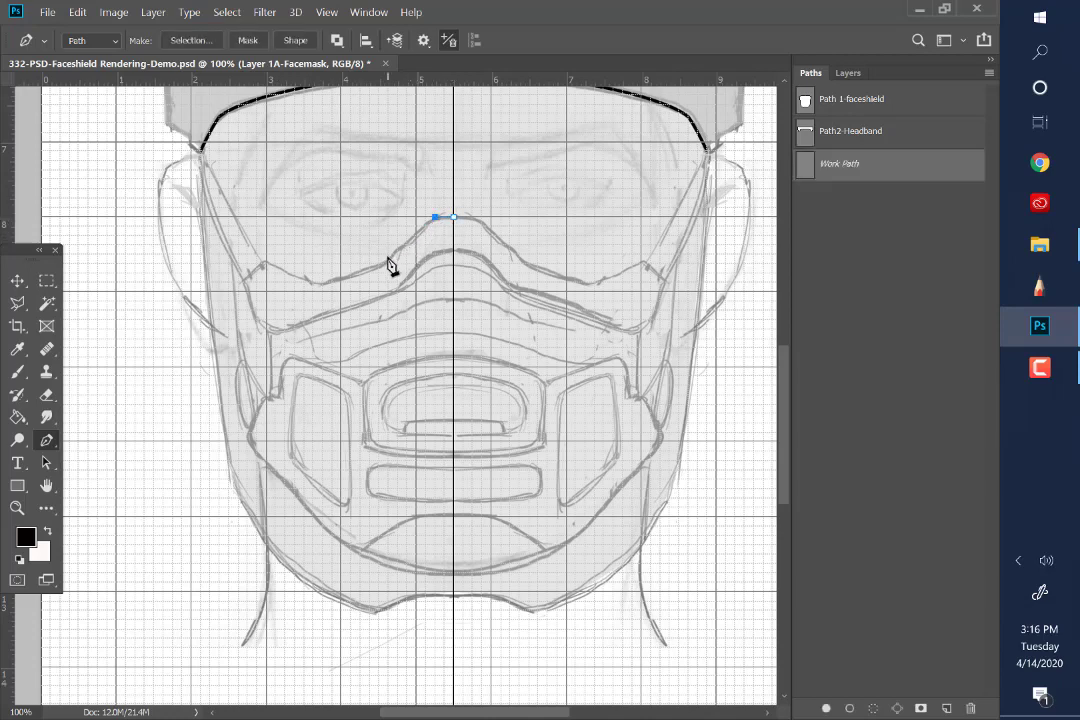
left_click(388, 254)
left_click(322, 283)
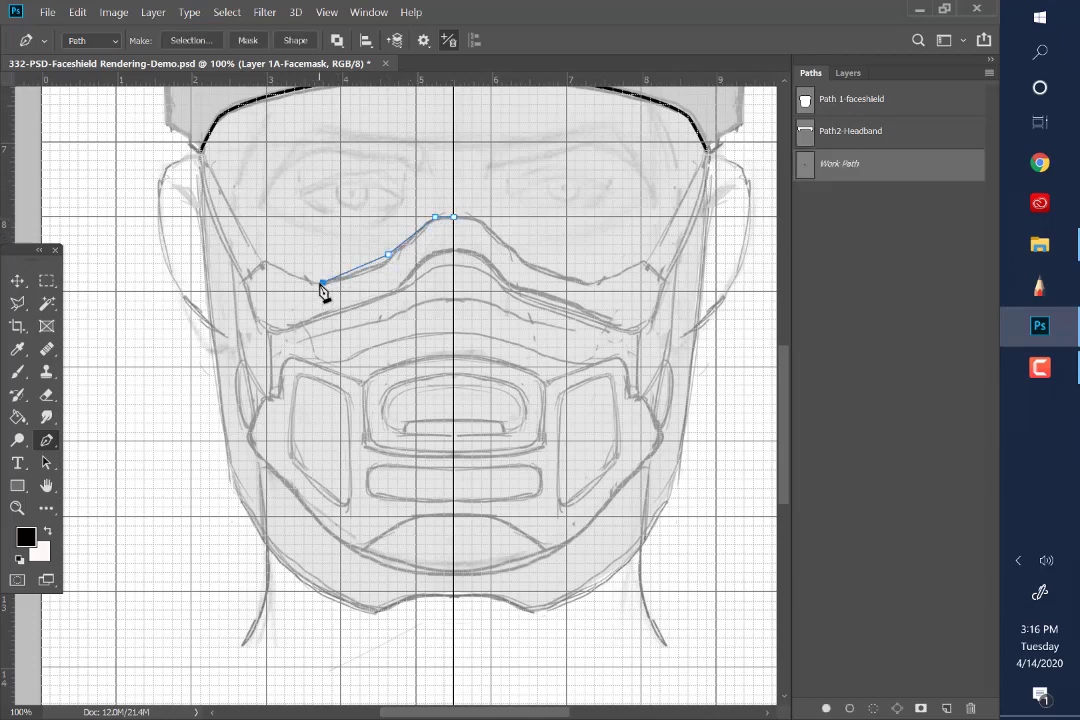
left_click(265, 264)
left_click(201, 151)
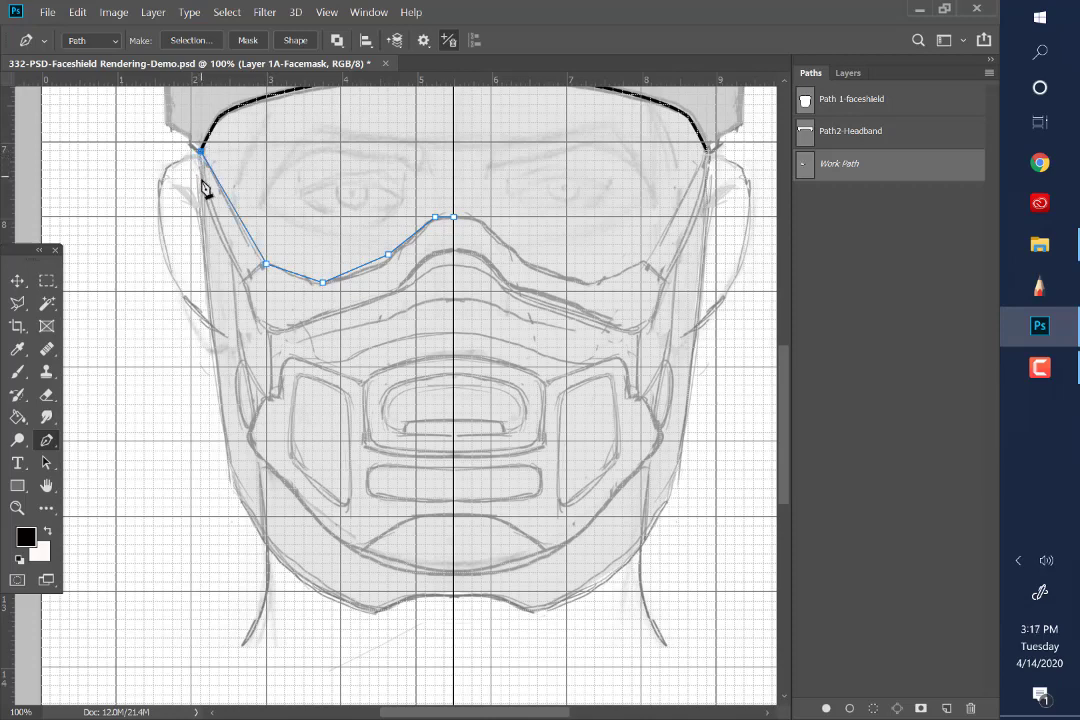
Continue the path down the outer edge of the strap, around the notch, and onto the mask's side corner
left_click(201, 180)
left_click(219, 235)
left_click_drag(266, 329, 238, 357)
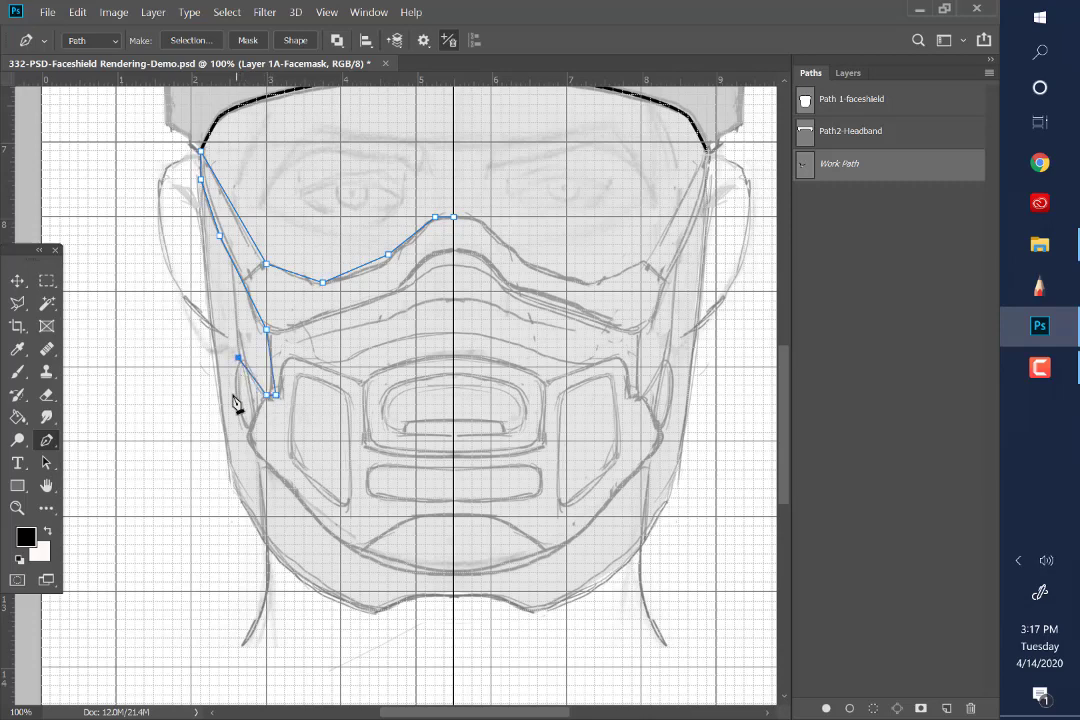
left_click_drag(248, 432, 255, 462)
left_click(266, 396)
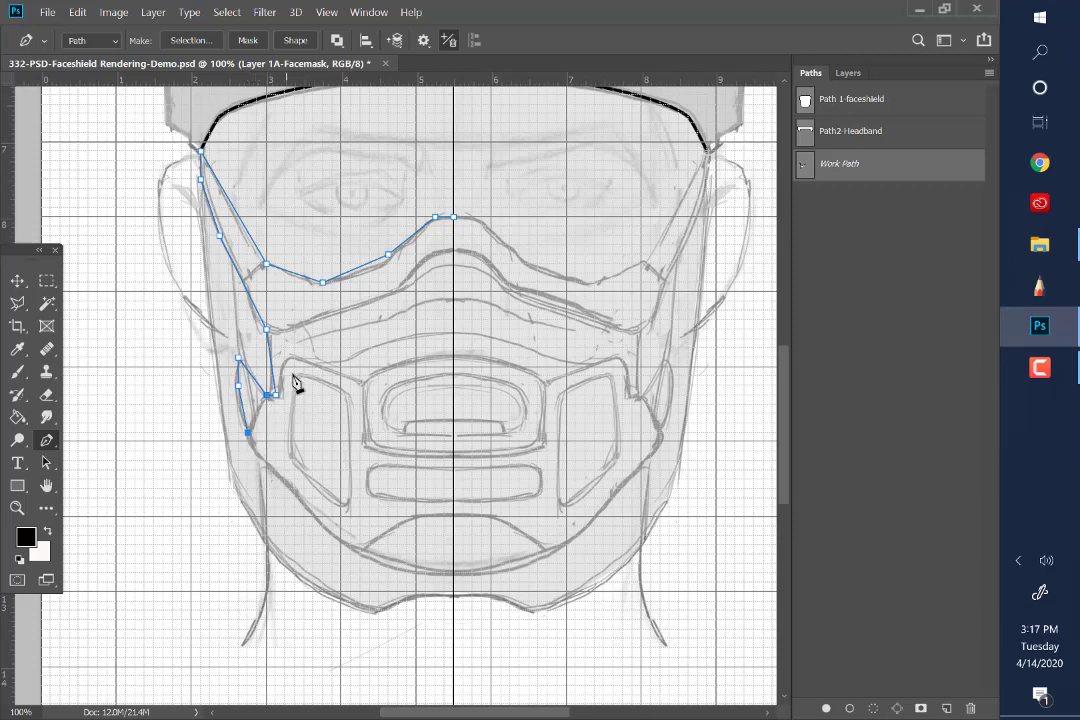
Trace the mask's lower edge from the side corner to the vertical centreline at the chin, completing the half outline
left_click(285, 480)
left_click_drag(342, 545, 351, 545)
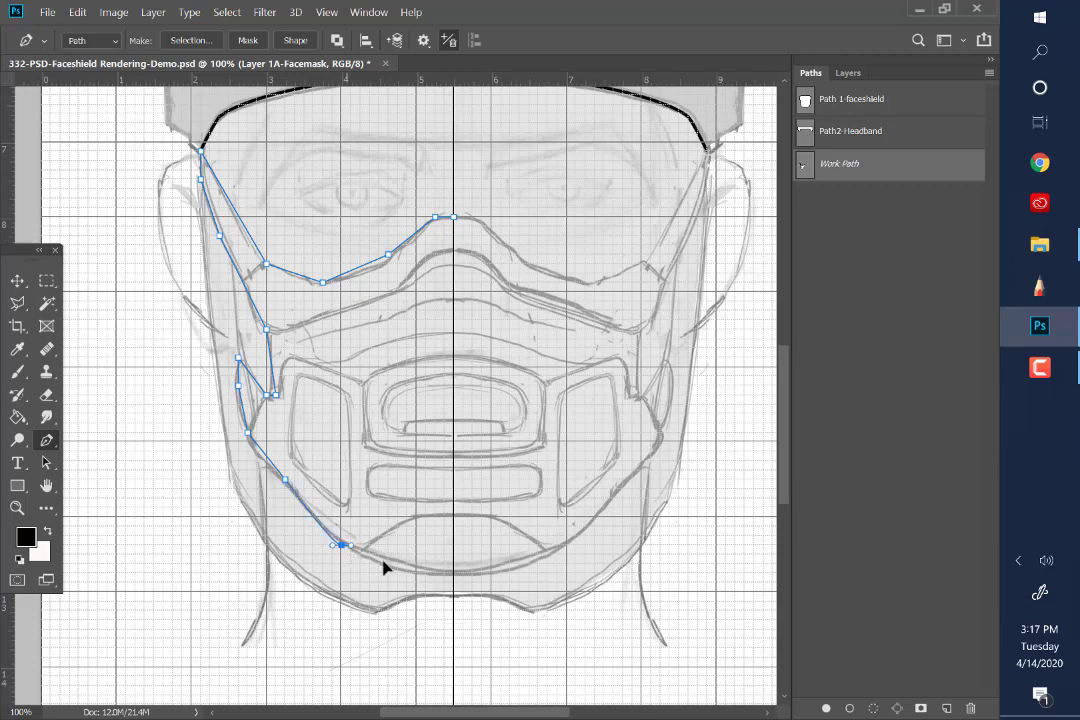
left_click(407, 564)
left_click(454, 574)
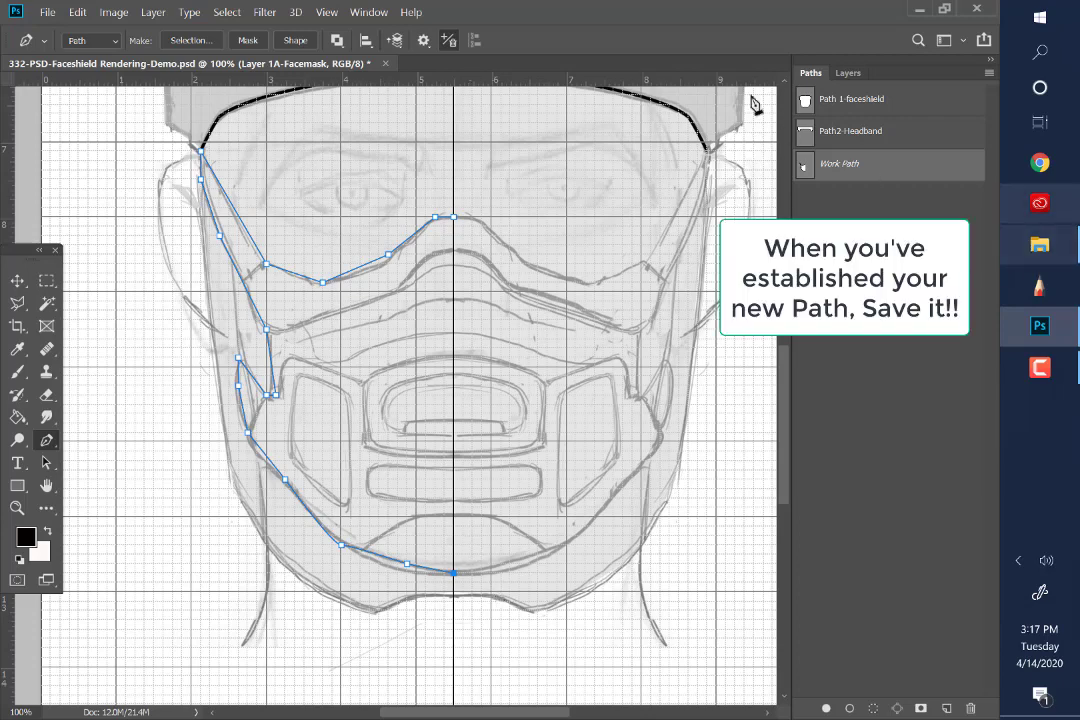
Save the work path under the name Path3-Facemask
double_click(846, 168)
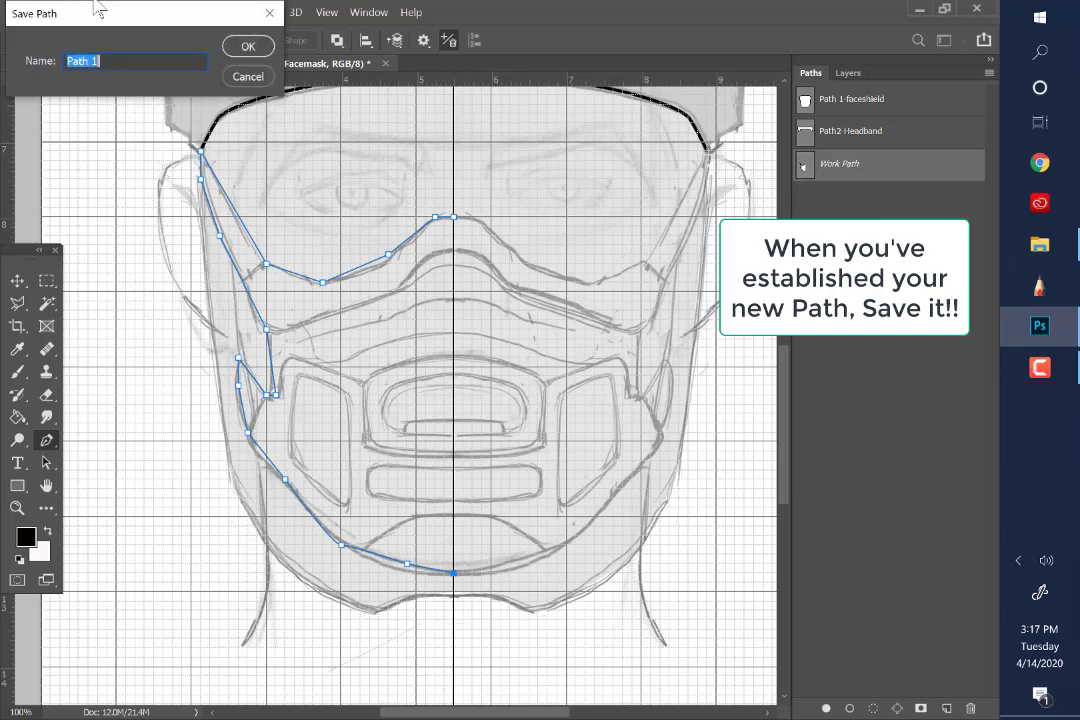
left_click(111, 63)
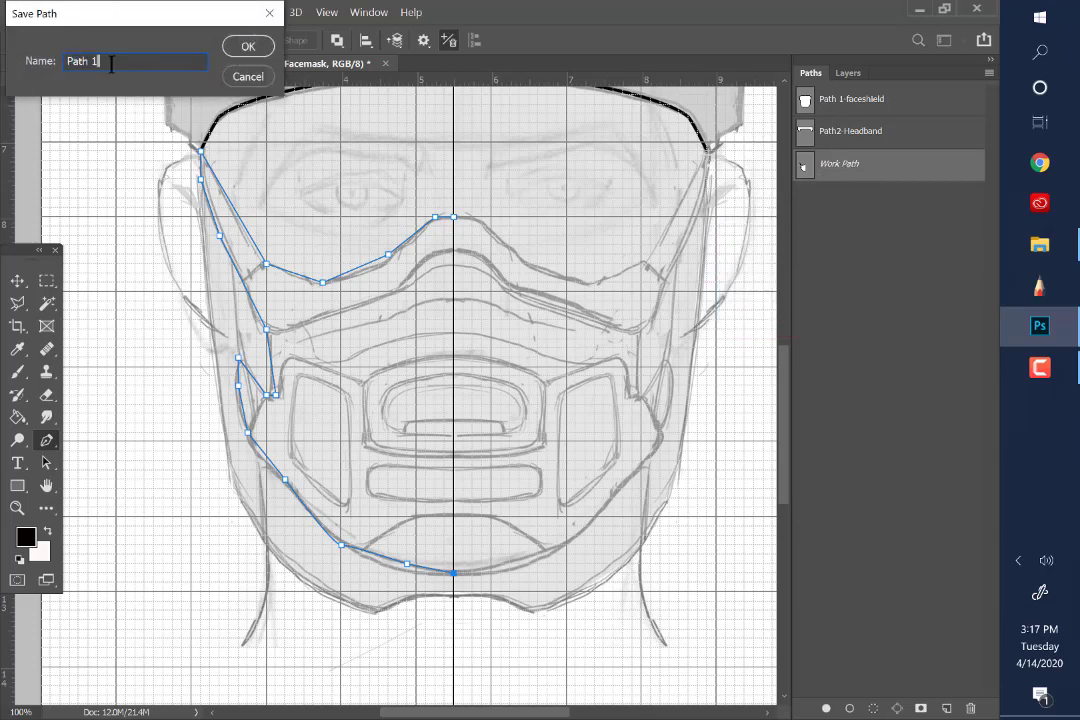
key("BackSpace")
key("BackSpace")
type("3-Facemask")
left_click(266, 47)
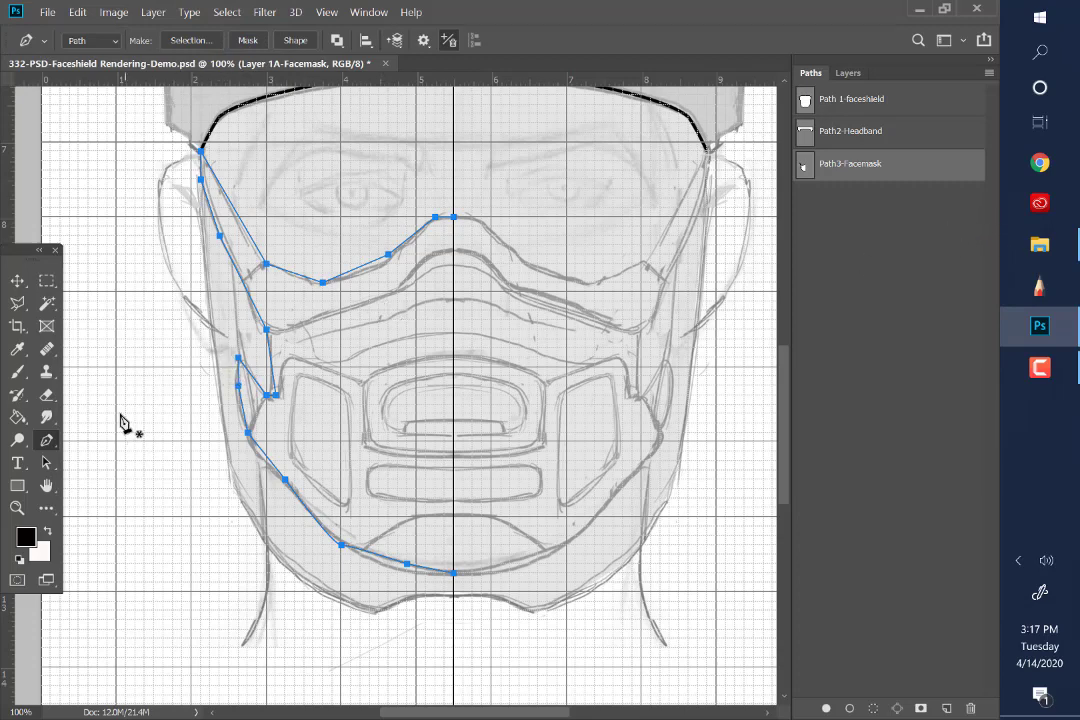
Move two anchor points on the face mask path's upper edge with the Direct Selection tool so it follows the sketch line
left_click(18, 508)
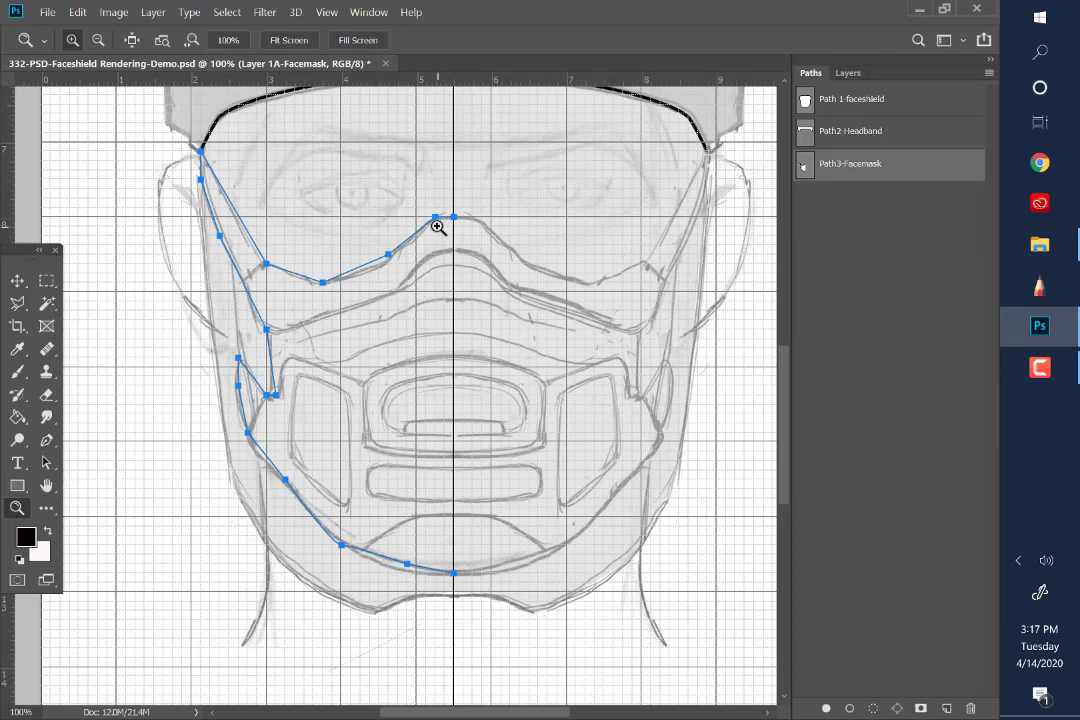
left_click(439, 224)
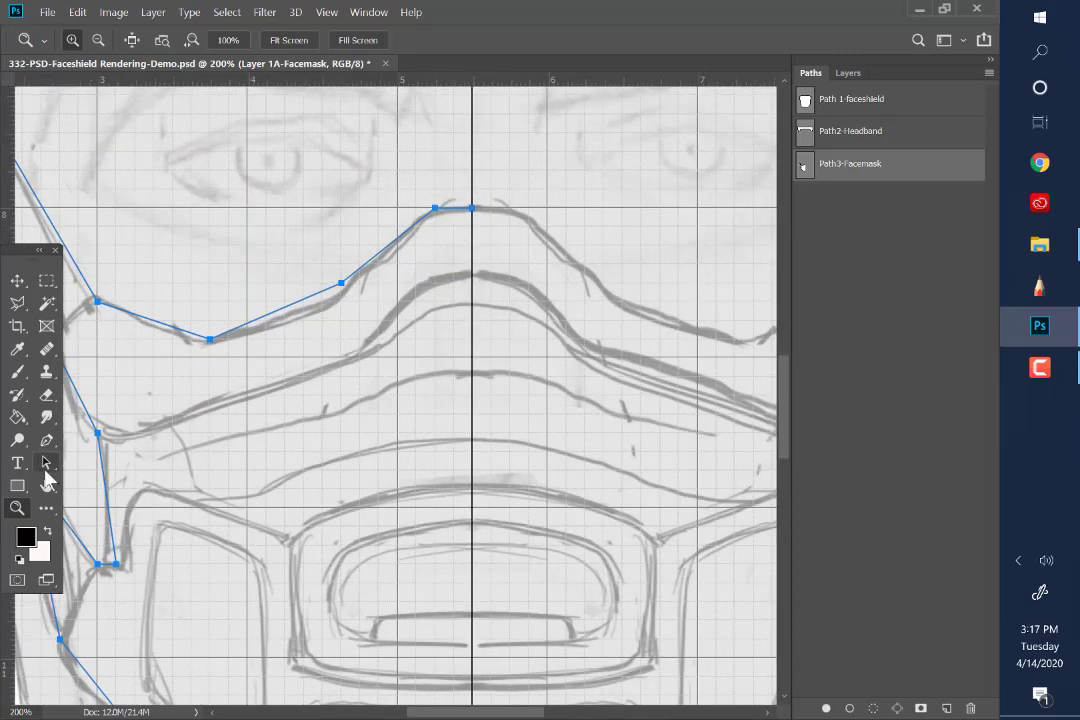
left_click(48, 466)
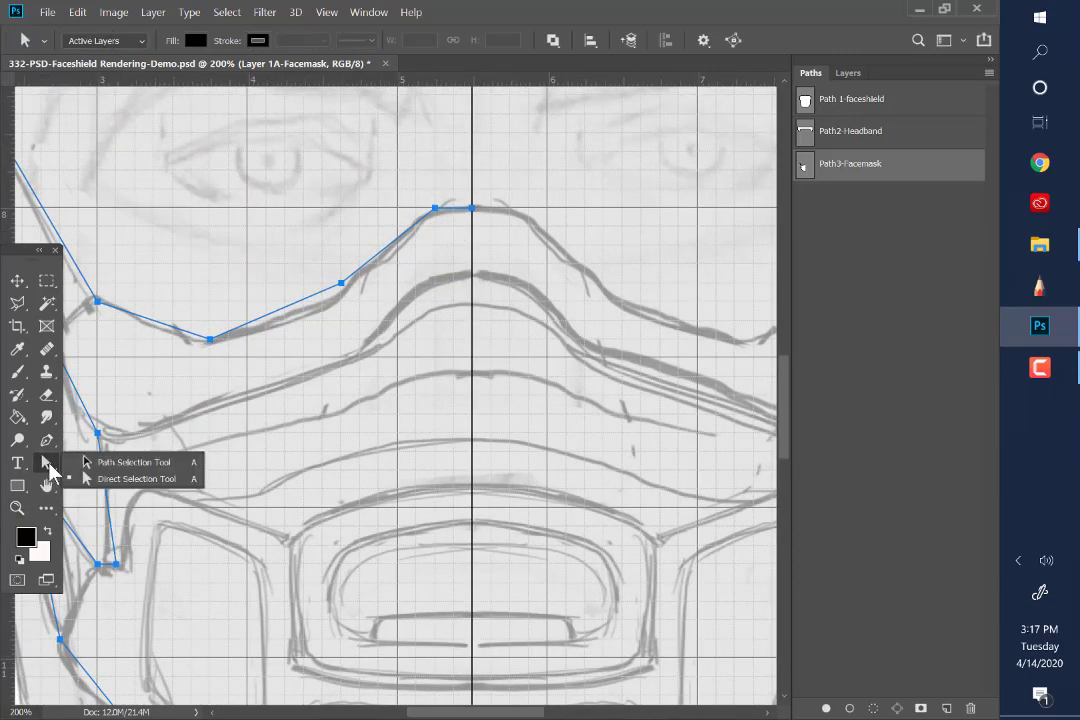
left_click(125, 462)
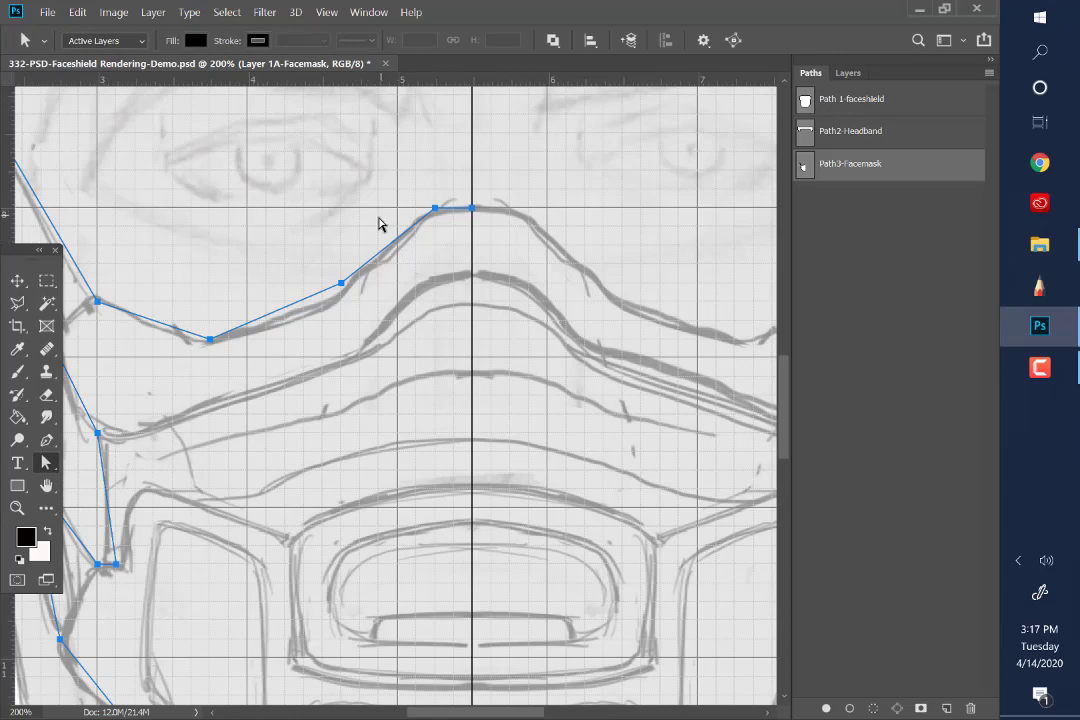
left_click(435, 210)
mouse_move(341, 286)
left_mouse_down()
mouse_move(342, 304)
mouse_move(325, 306)
mouse_move(333, 301)
left_mouse_up()
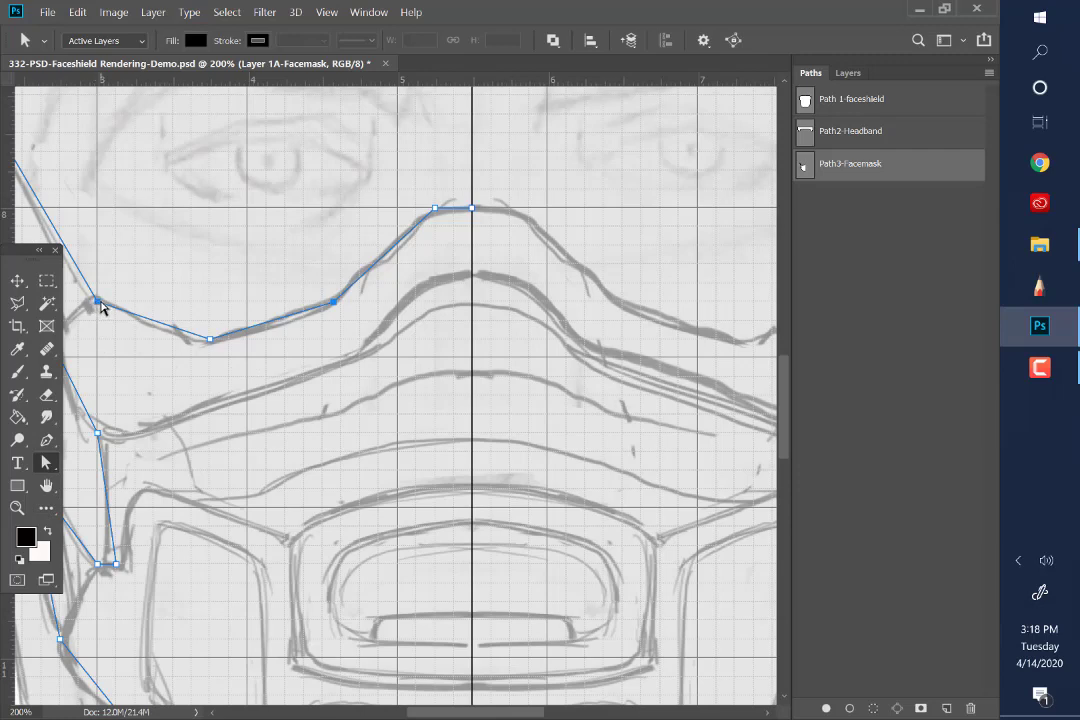
left_click_drag(101, 307, 91, 303)
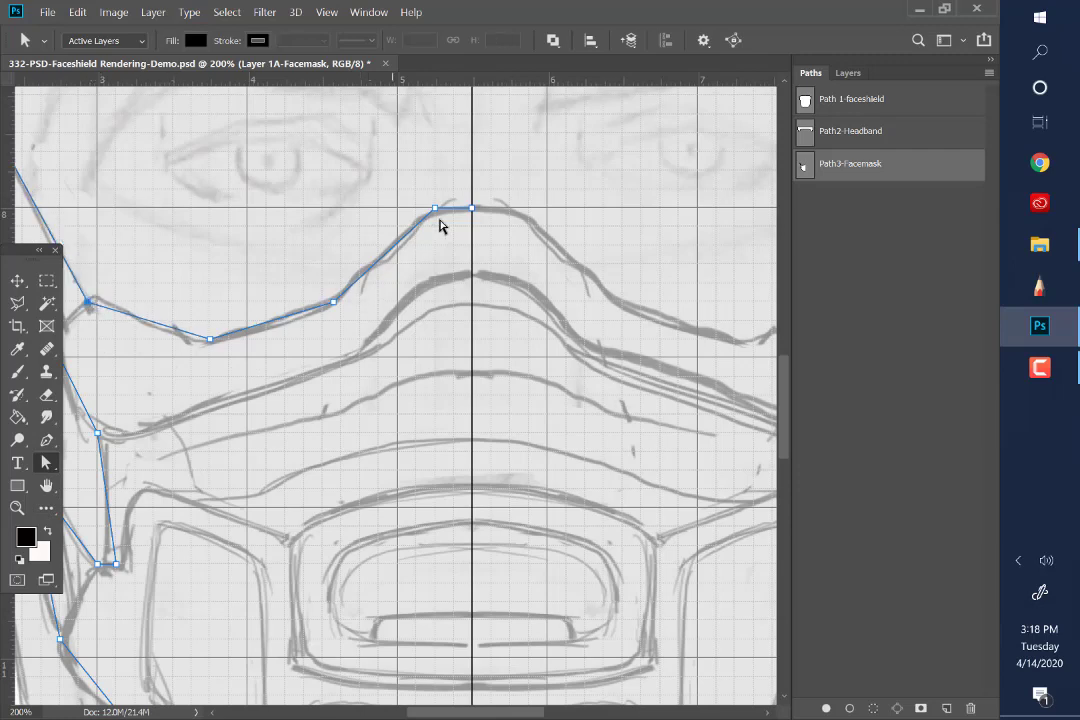
Convert the lower-edge anchor point at the jaw into a smooth point whose curve follows the sketch, using the Convert Point tool
scroll(456, 280, "down", 6)
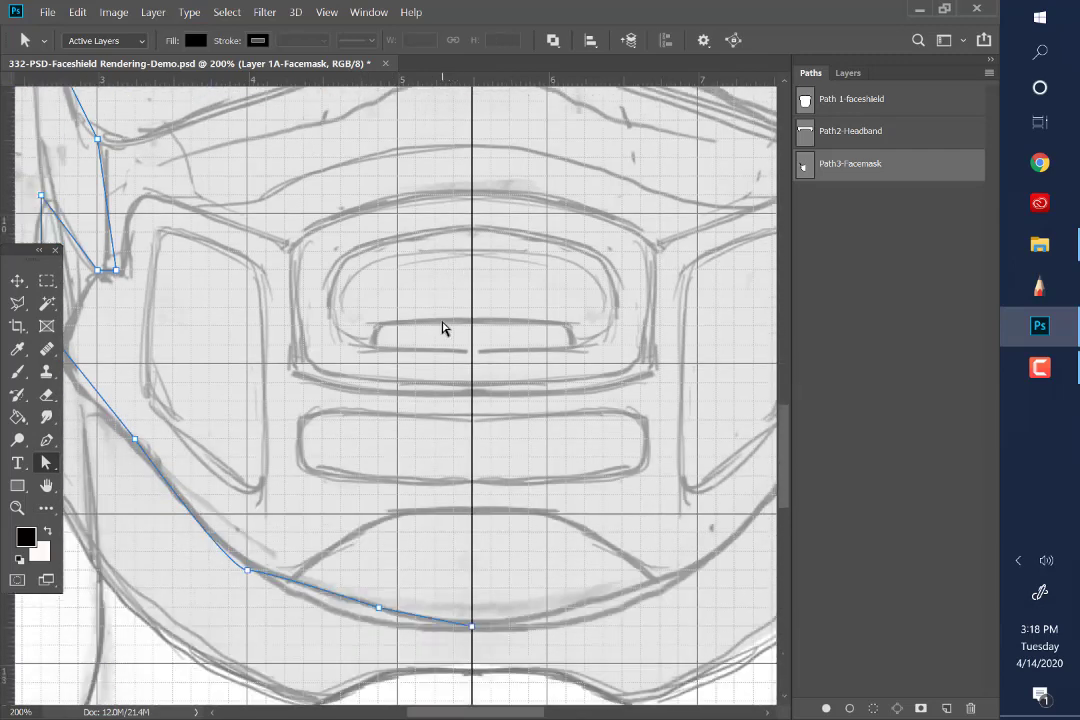
scroll(443, 328, "down", 2)
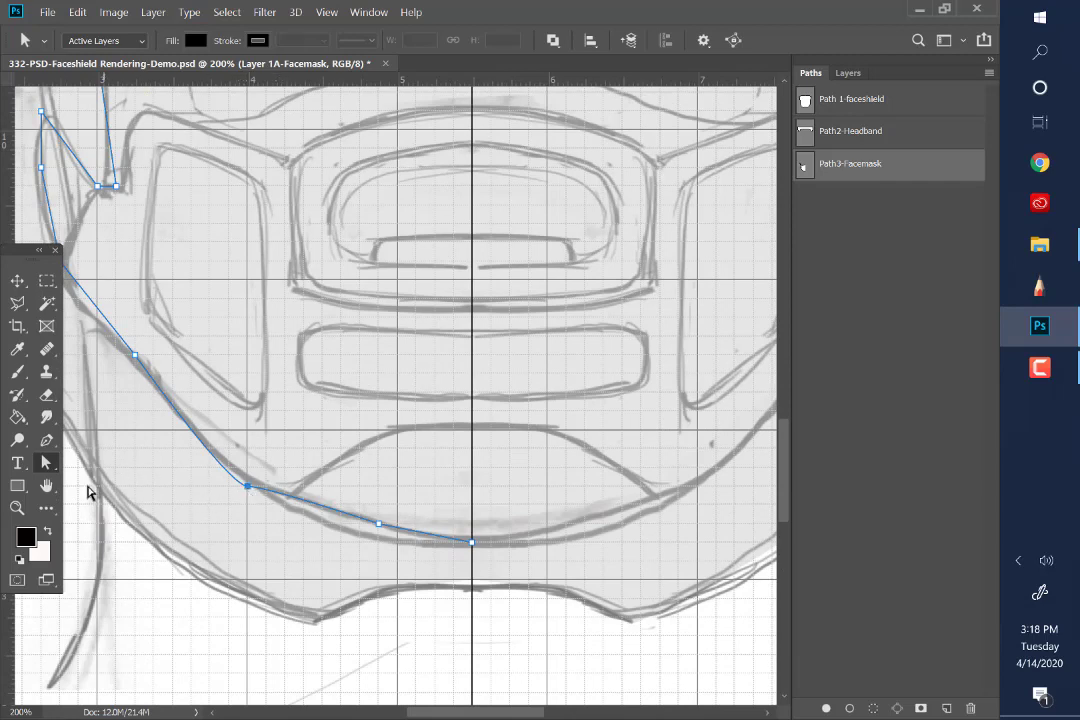
left_click(46, 441)
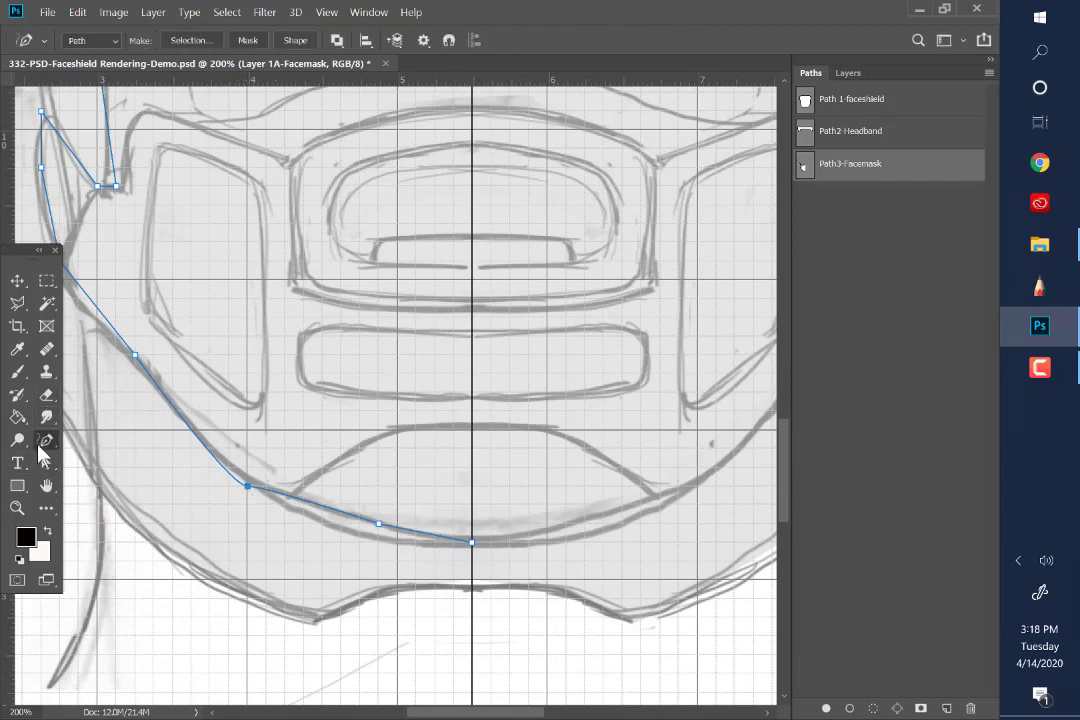
right_click(46, 441)
left_click(105, 523)
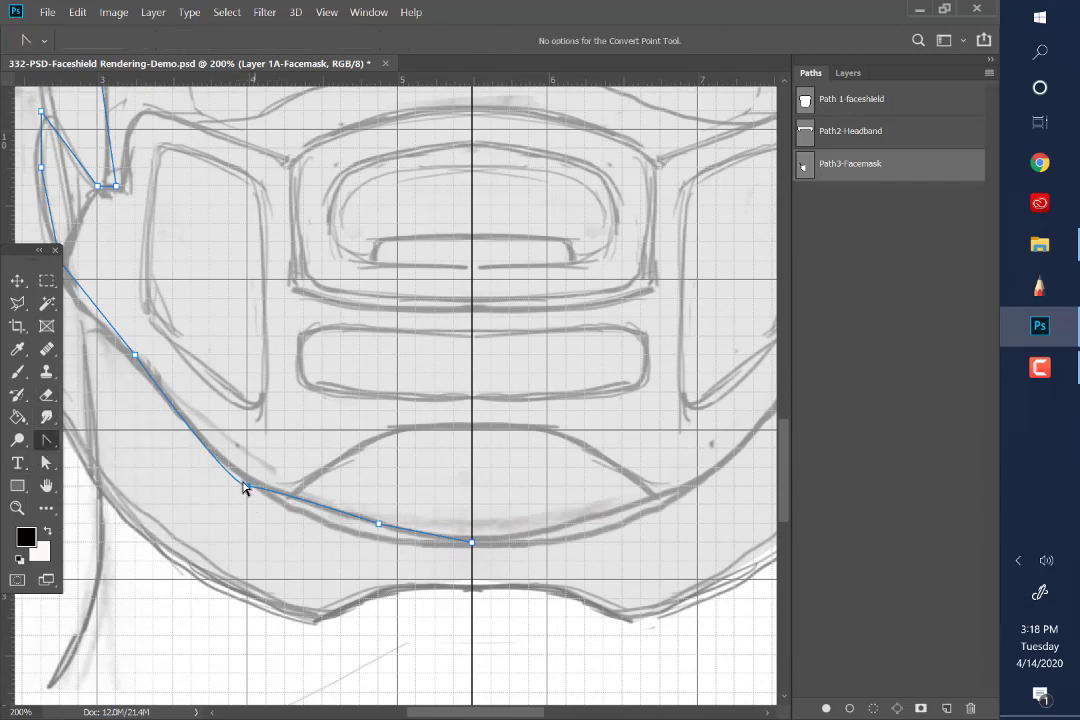
left_click_drag(247, 487, 284, 508)
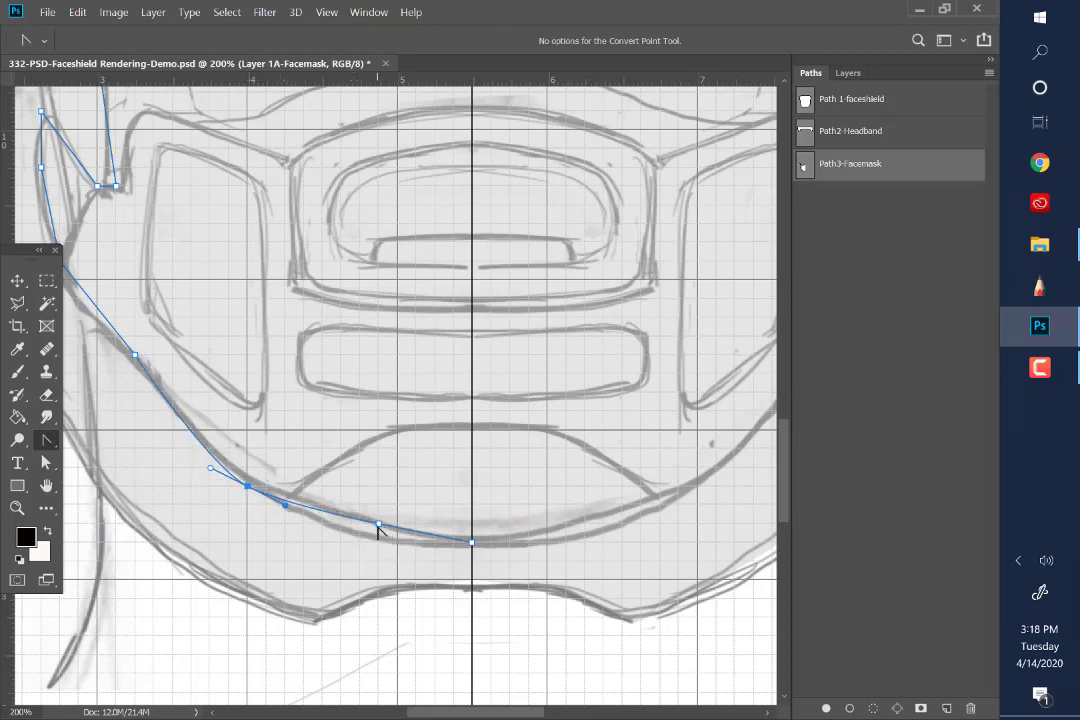
Move the lower-edge anchor nearest the centreline onto the chin sketch line and convert it to a smooth point
left_click(46, 464)
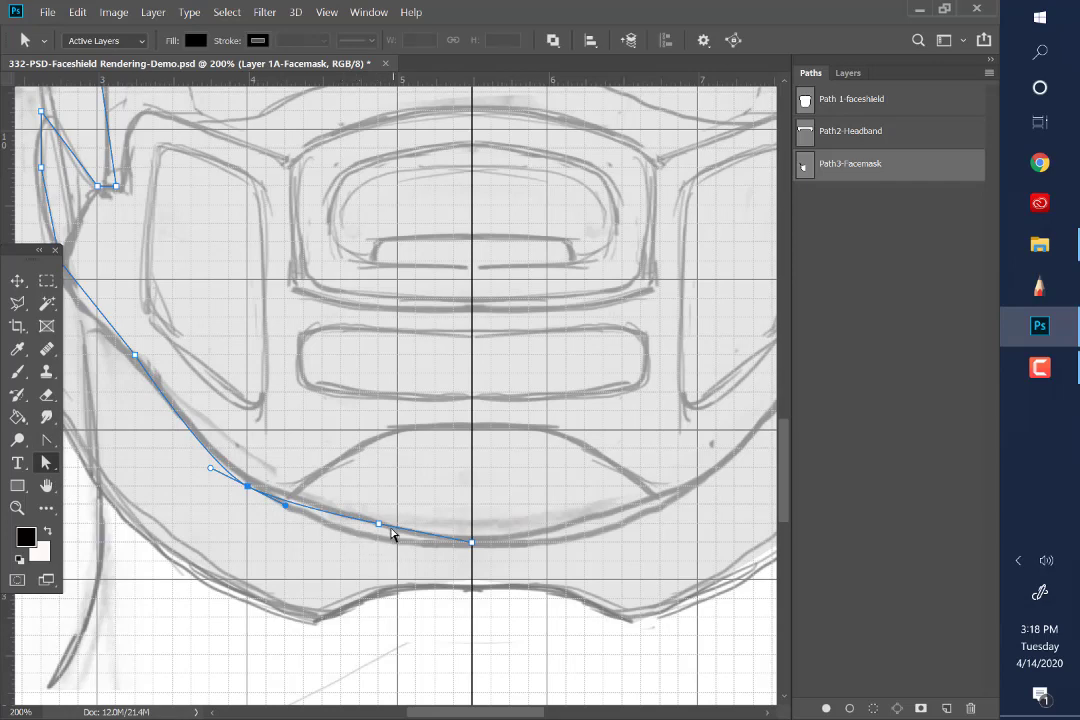
left_click_drag(379, 524, 370, 532)
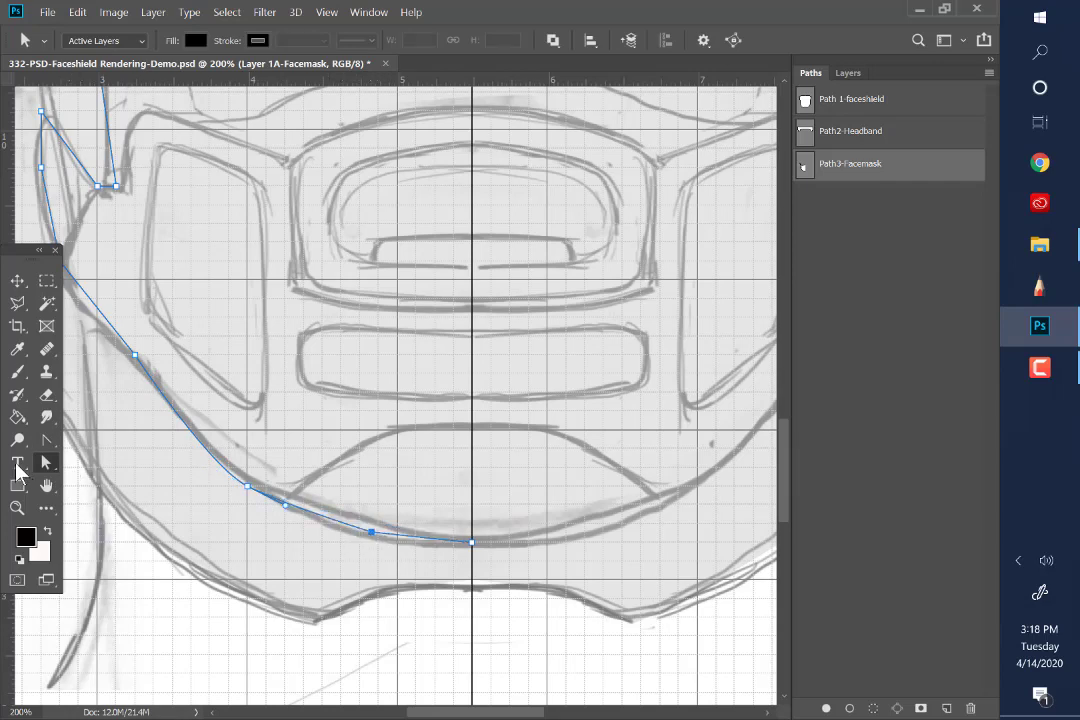
left_click(46, 440)
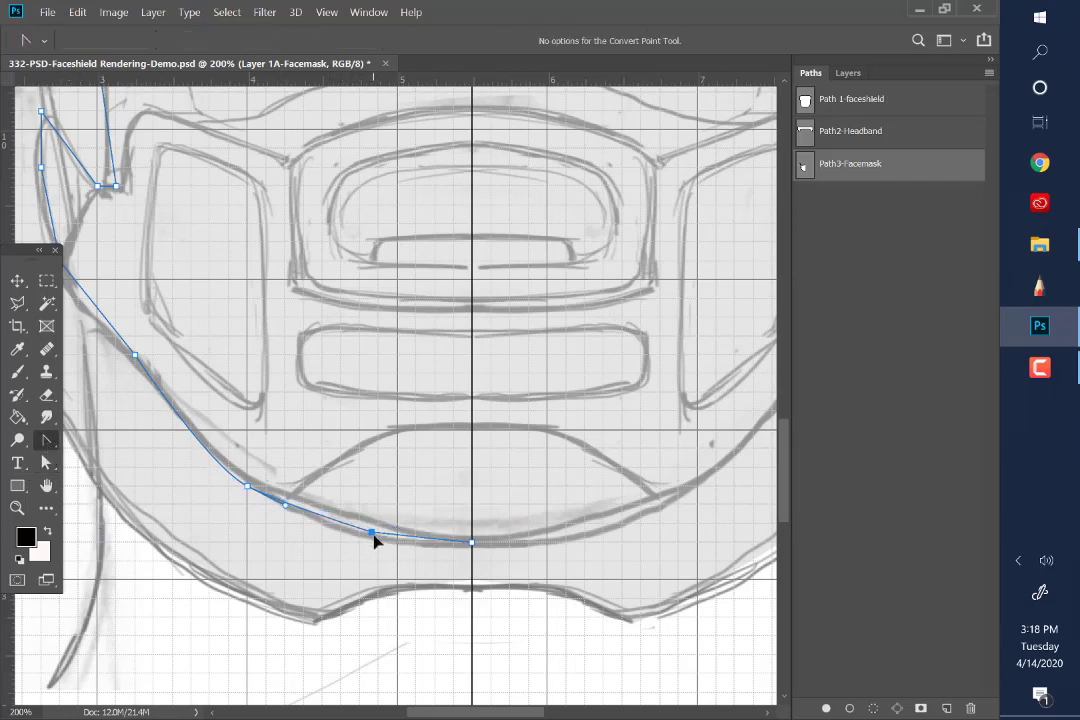
left_click_drag(373, 534, 411, 543)
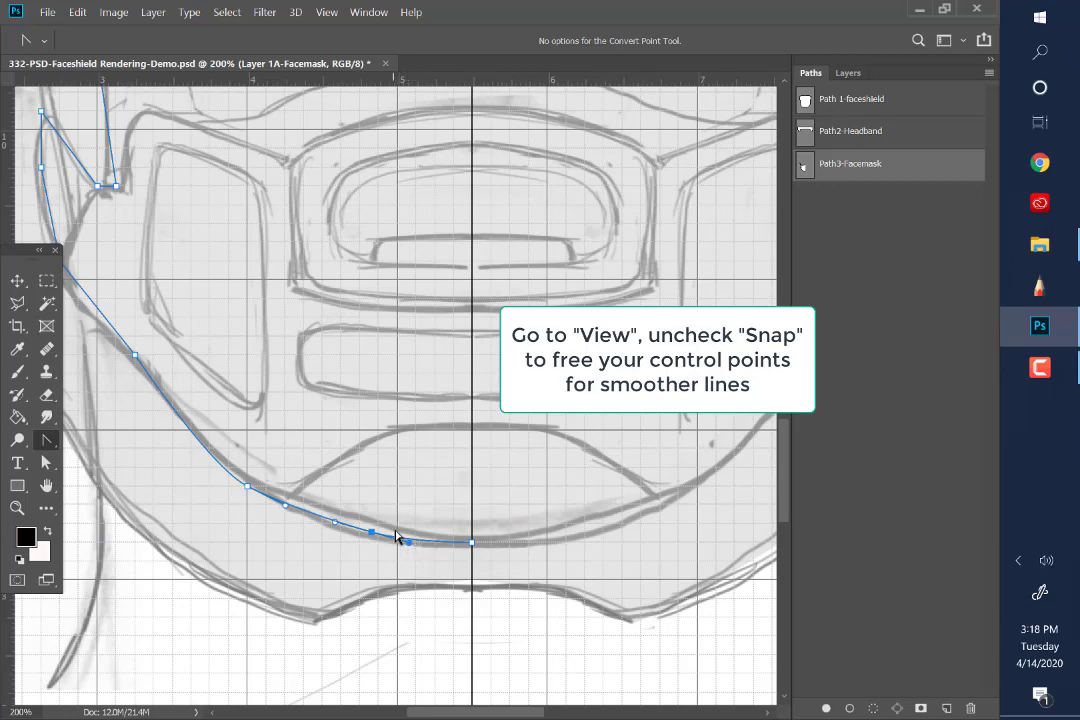
Turn off snapping and smooth the lower-edge anchor point between the jaw and the mask's side corner
left_click(328, 16)
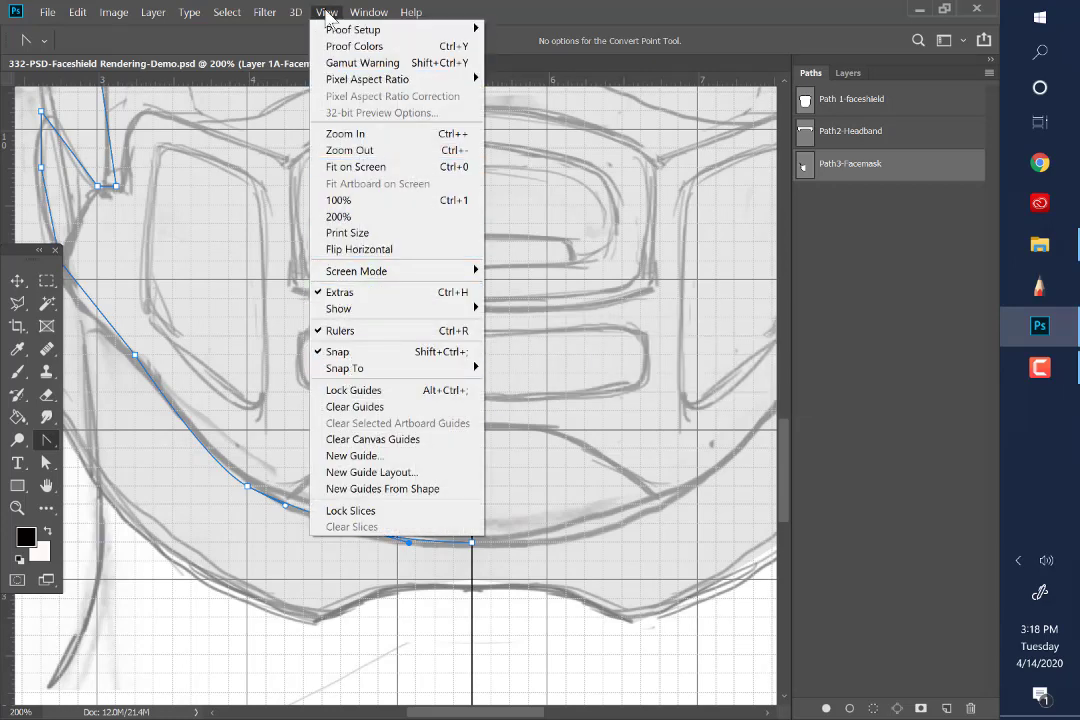
left_click(339, 354)
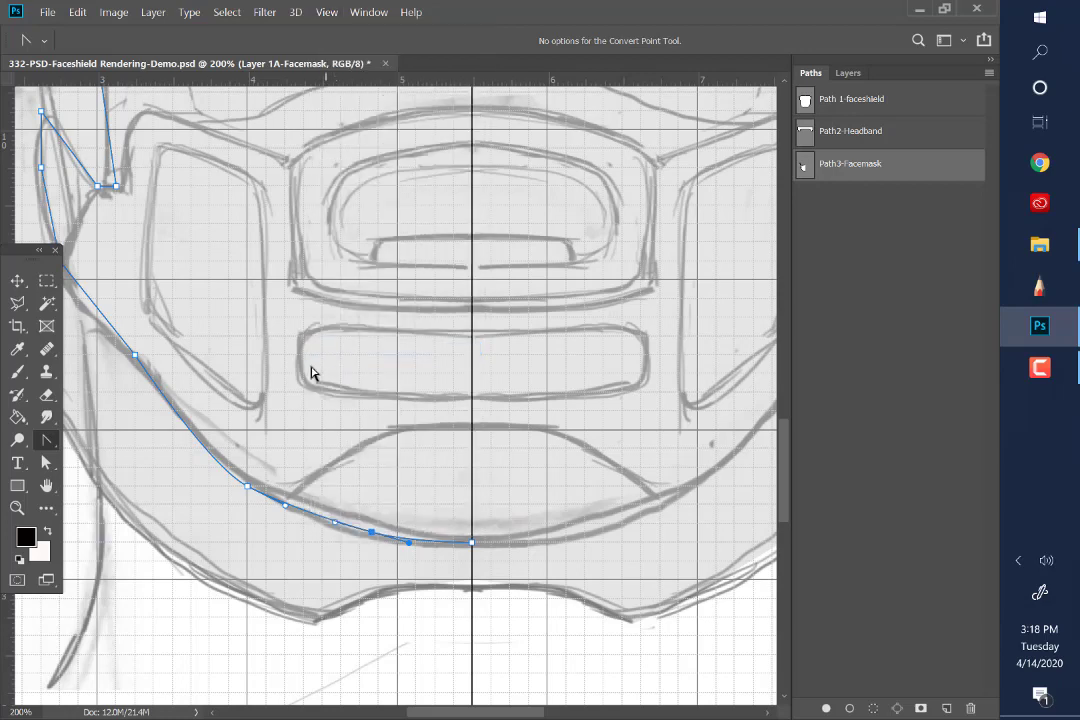
left_click_drag(135, 356, 207, 514)
key("a")
left_click(44, 484)
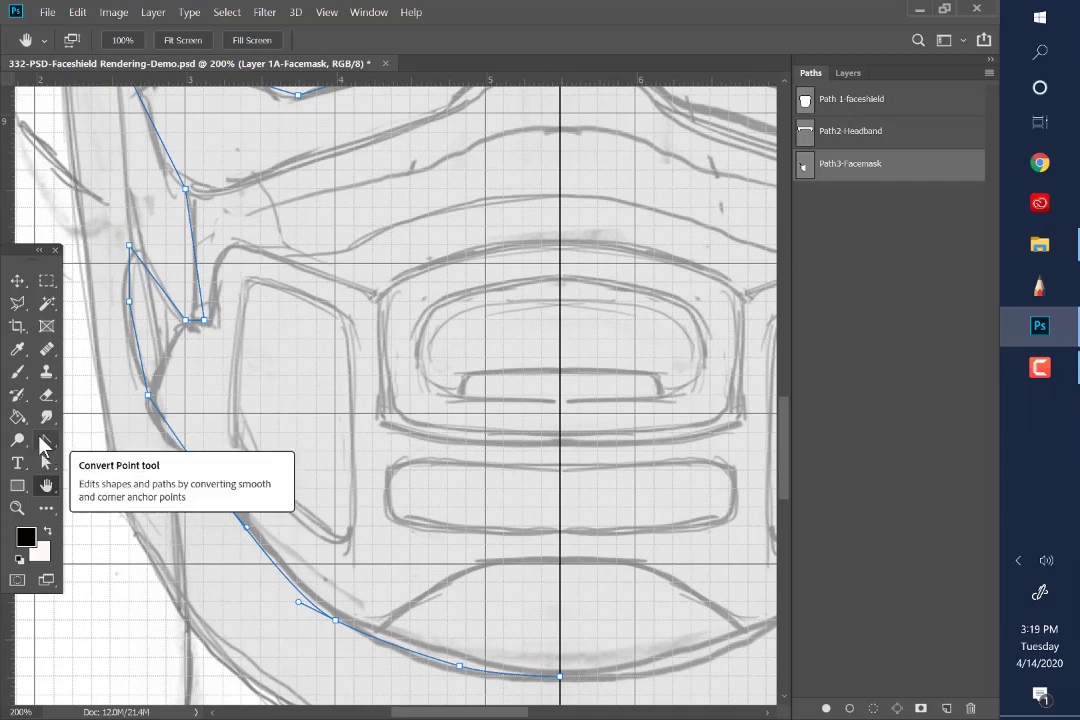
Smooth the anchor point at the mask's side corner and shift it slightly down onto the sketch line
left_click(46, 442)
left_click_drag(148, 398, 159, 429)
left_click(46, 463)
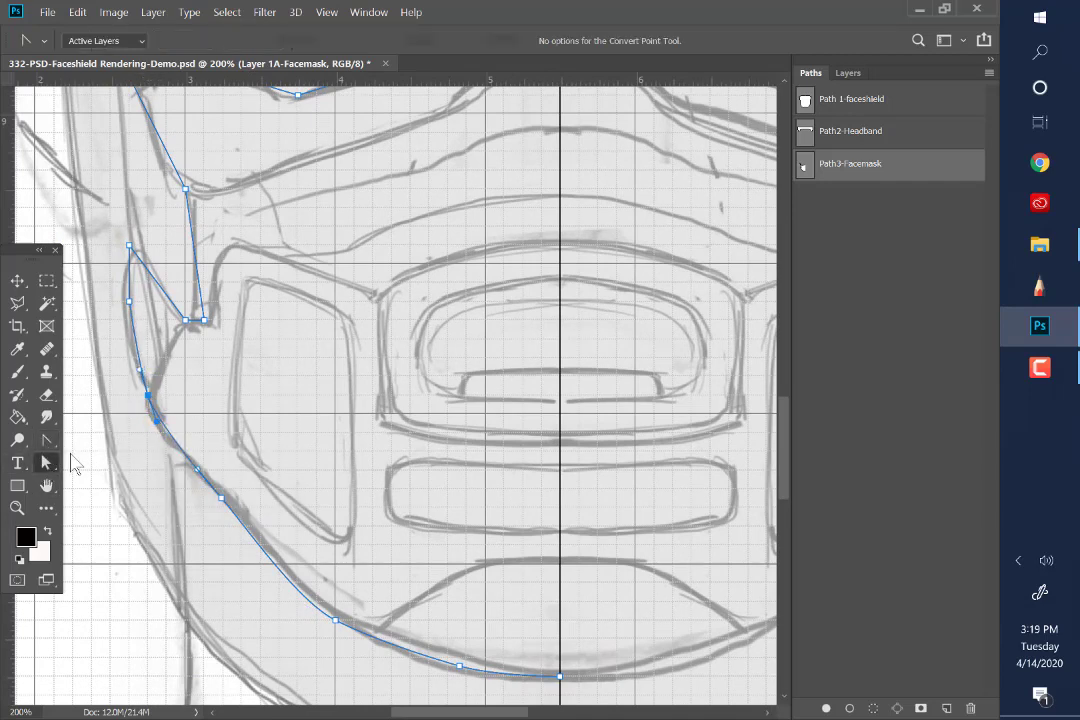
left_click_drag(153, 404, 148, 408)
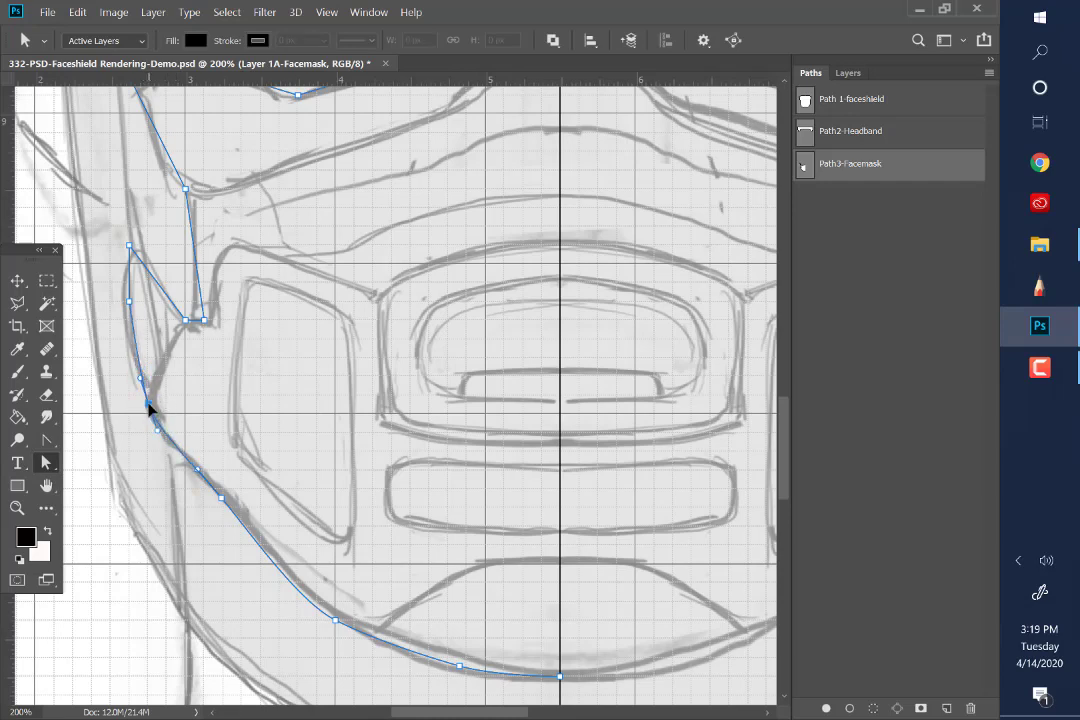
Reposition the two anchor points at the notch below the strap and smooth the one on its slanted edge
left_click(204, 322)
left_click_drag(187, 322, 164, 301)
left_click(172, 314, "shift")
left_click(40, 438)
Smooth the anchor point midway along the strap's outer edge and move it down along the sketch line
scroll(197, 246, "up", 5)
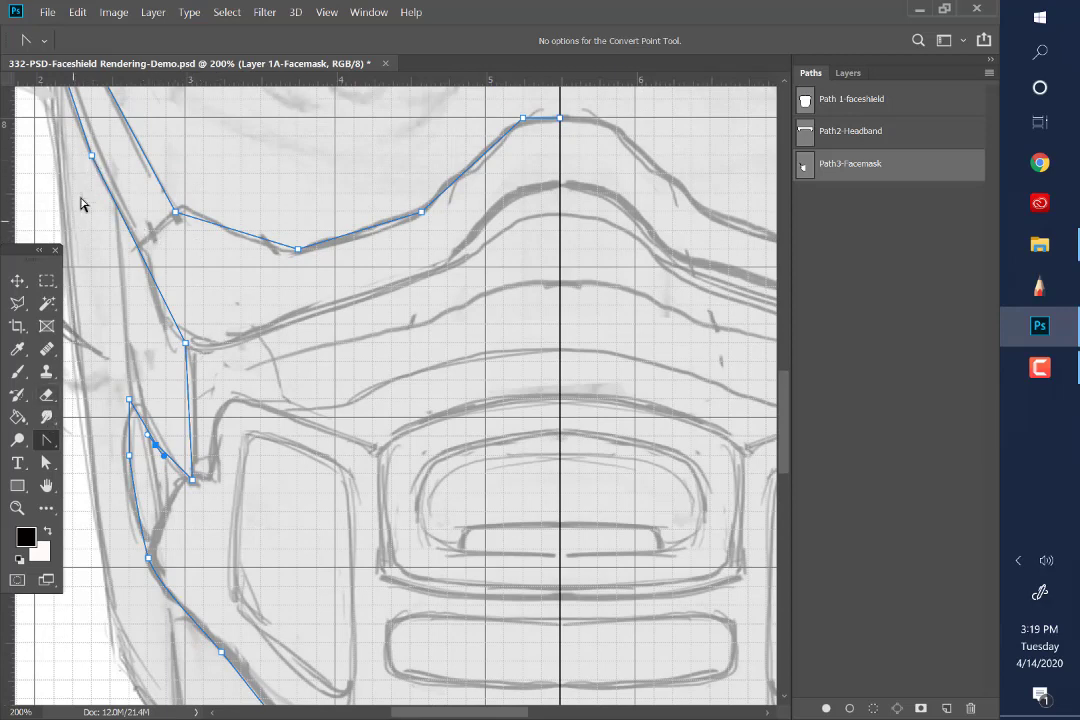
left_click_drag(91, 155, 101, 185)
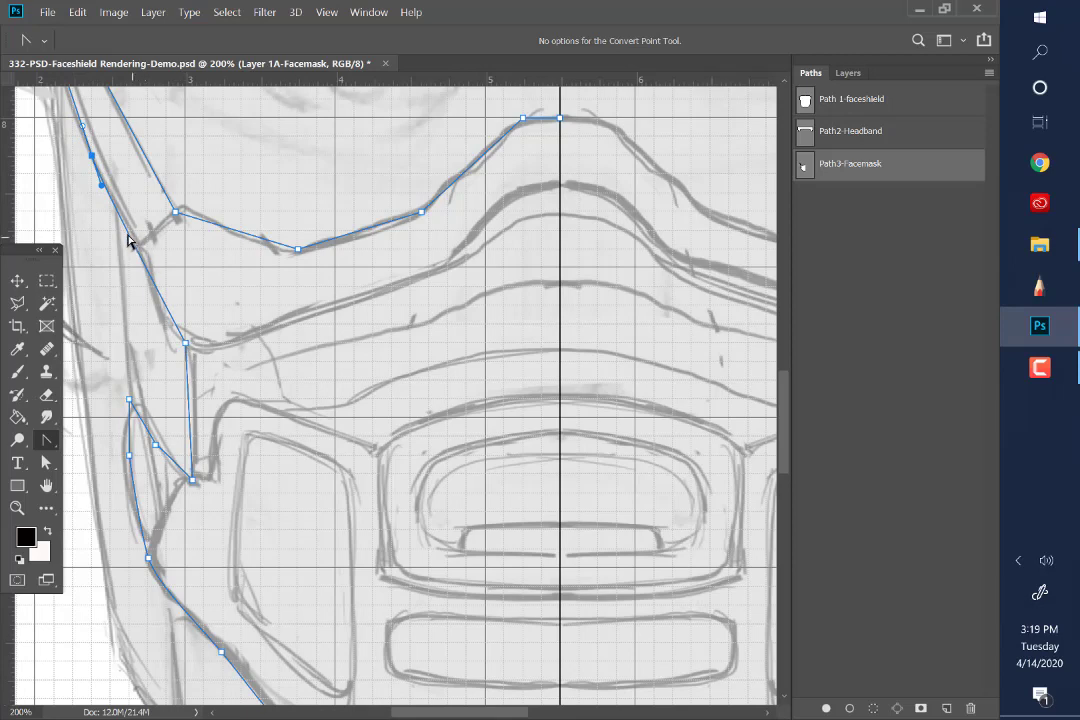
left_click(46, 462)
left_click_drag(93, 157, 99, 178)
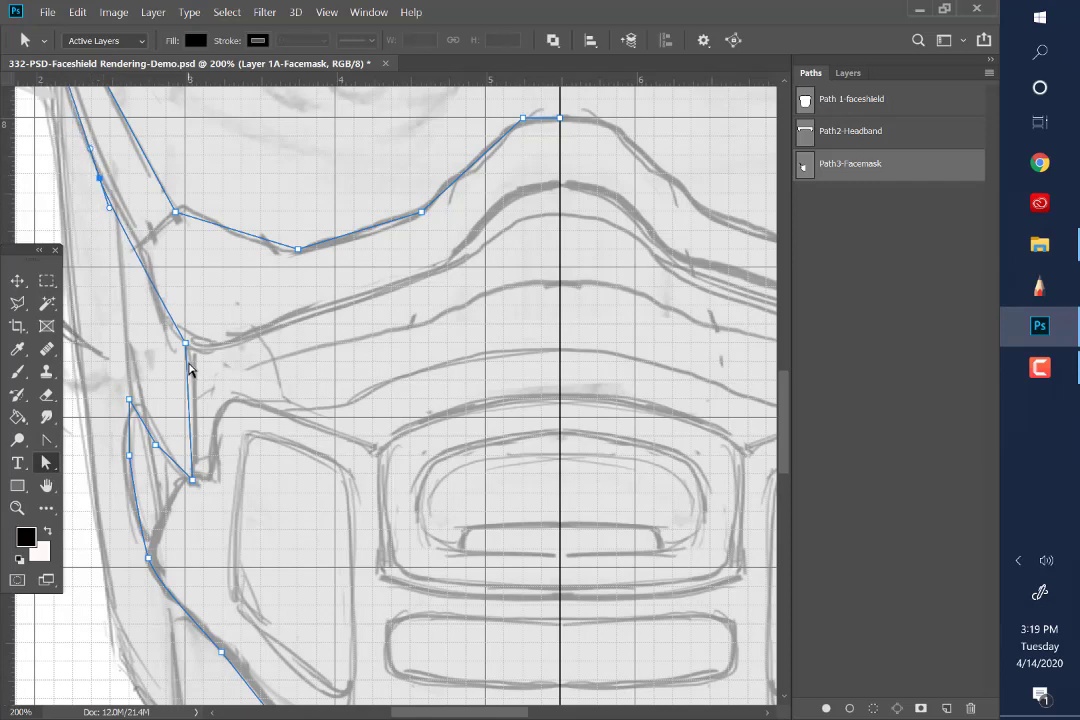
Move the upper edge's outer corner anchor onto the sketched corner and curve the path through the dip under the eye
scroll(260, 518, "down", 1)
scroll(267, 517, "up", 4)
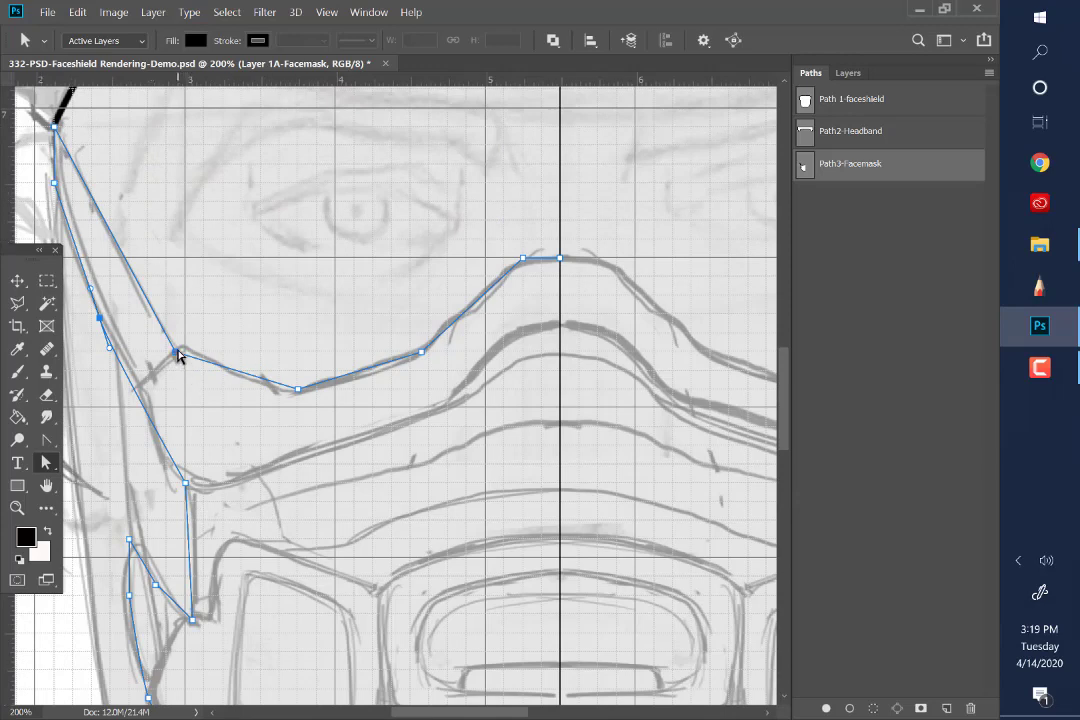
left_click_drag(178, 355, 186, 345)
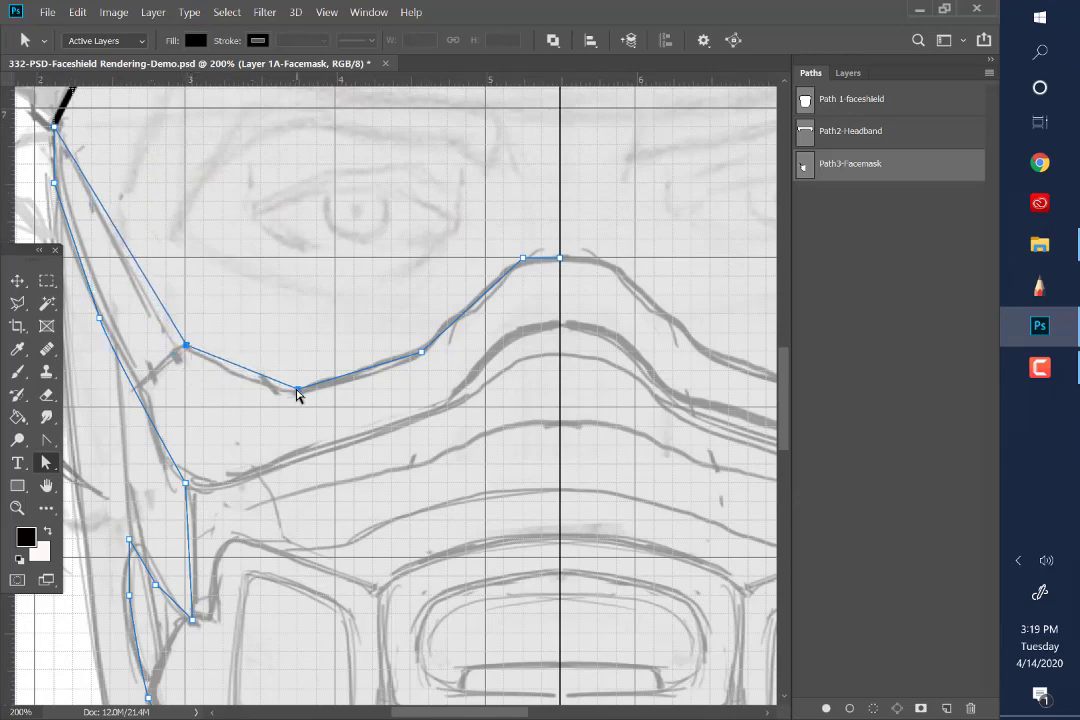
left_click(46, 440)
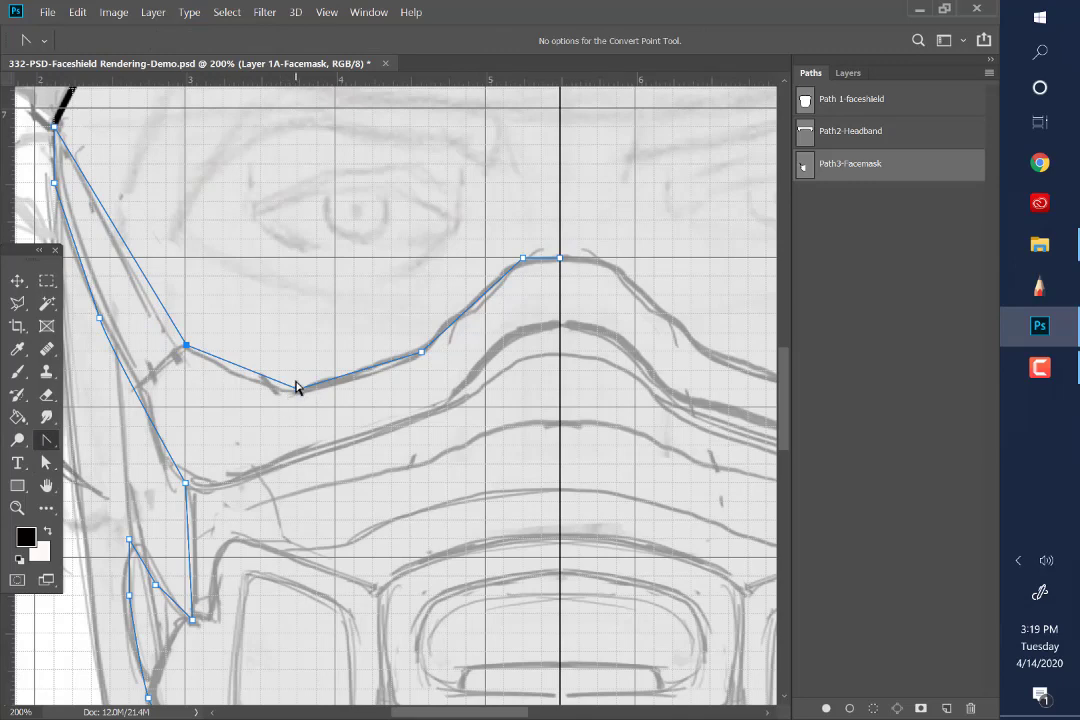
left_click_drag(298, 389, 248, 390)
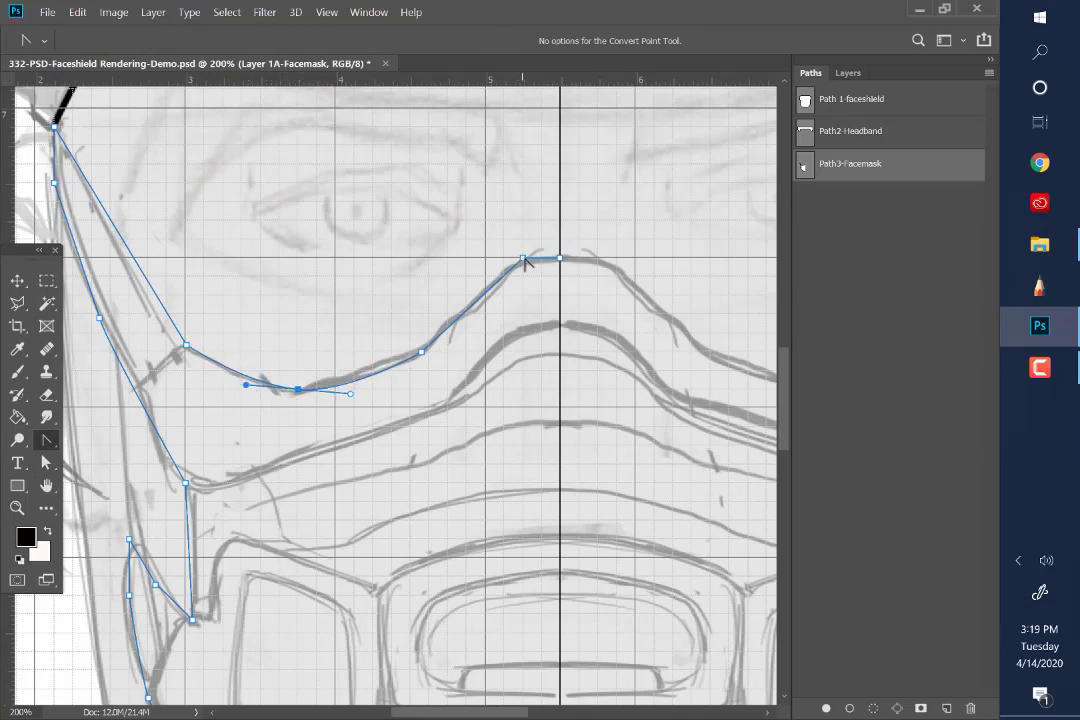
Smooth the upper-edge anchor beside the nose bridge and shift it down so the curve meets the centreline along the sketch
left_click_drag(523, 259, 503, 280)
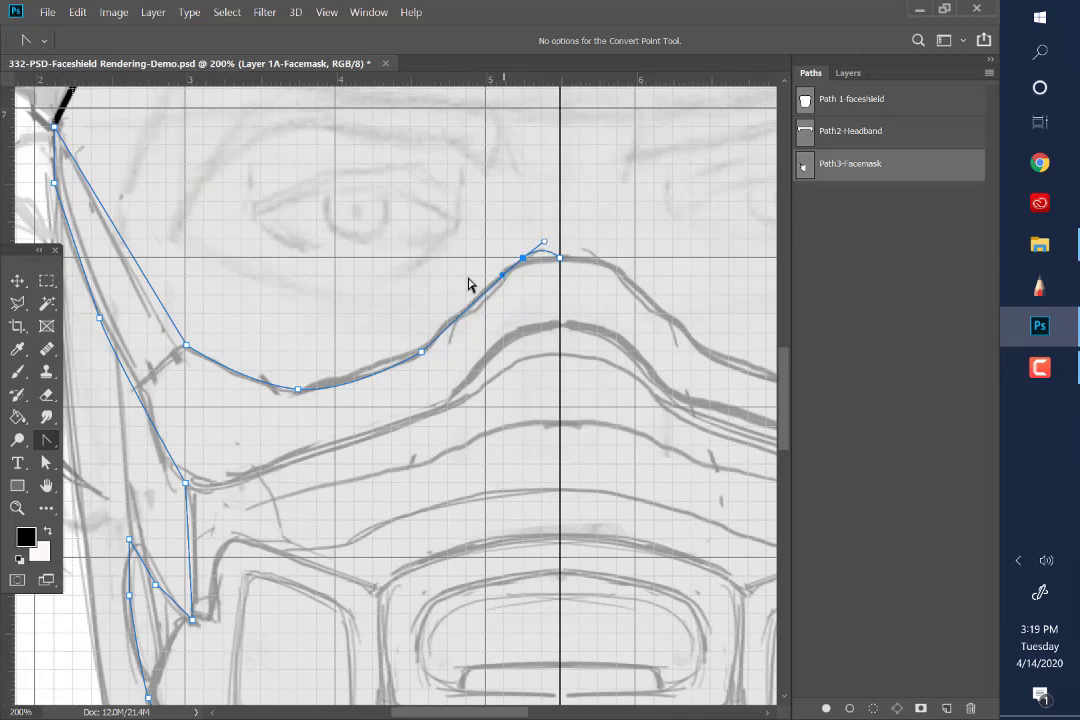
left_click(46, 462)
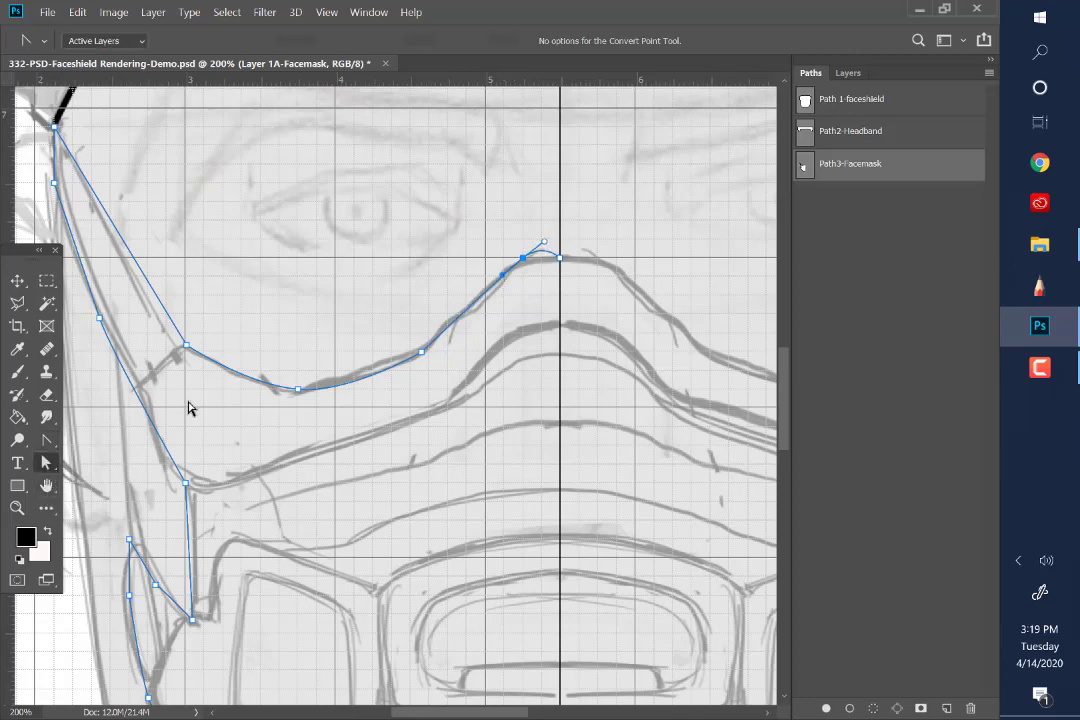
left_click(545, 242)
mouse_move(525, 264)
left_mouse_down()
mouse_move(544, 246)
mouse_move(515, 271)
left_mouse_up()
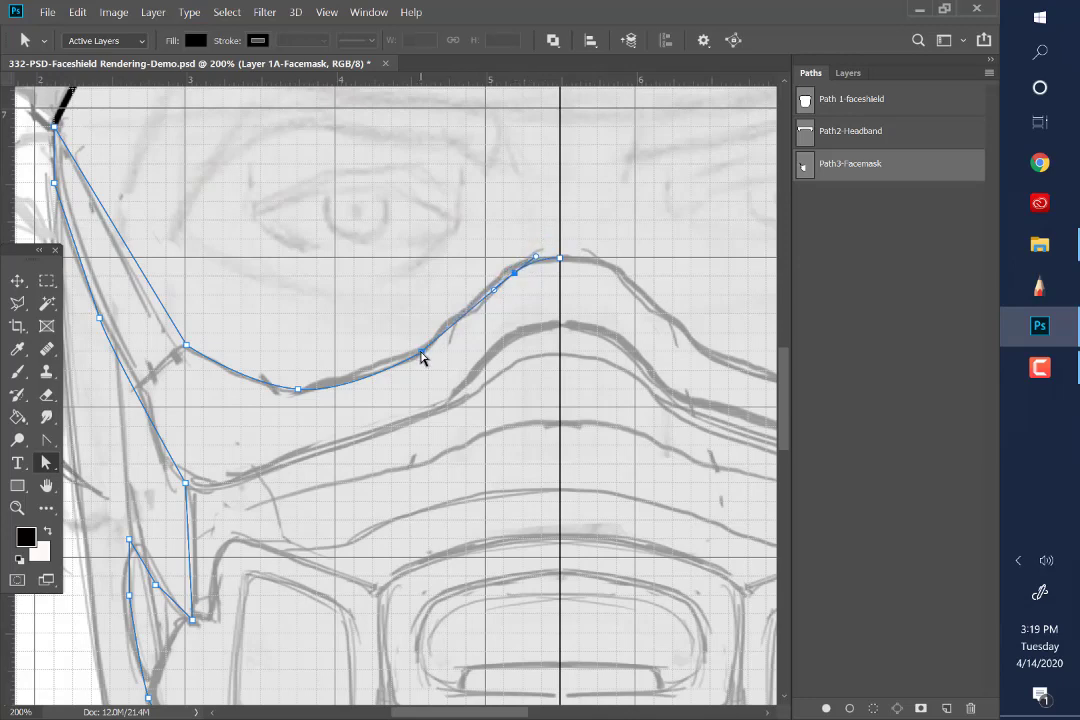
Fine-tune the two lower-edge anchor points near the chin so the curve follows the sketch line
scroll(296, 428, "down", 3)
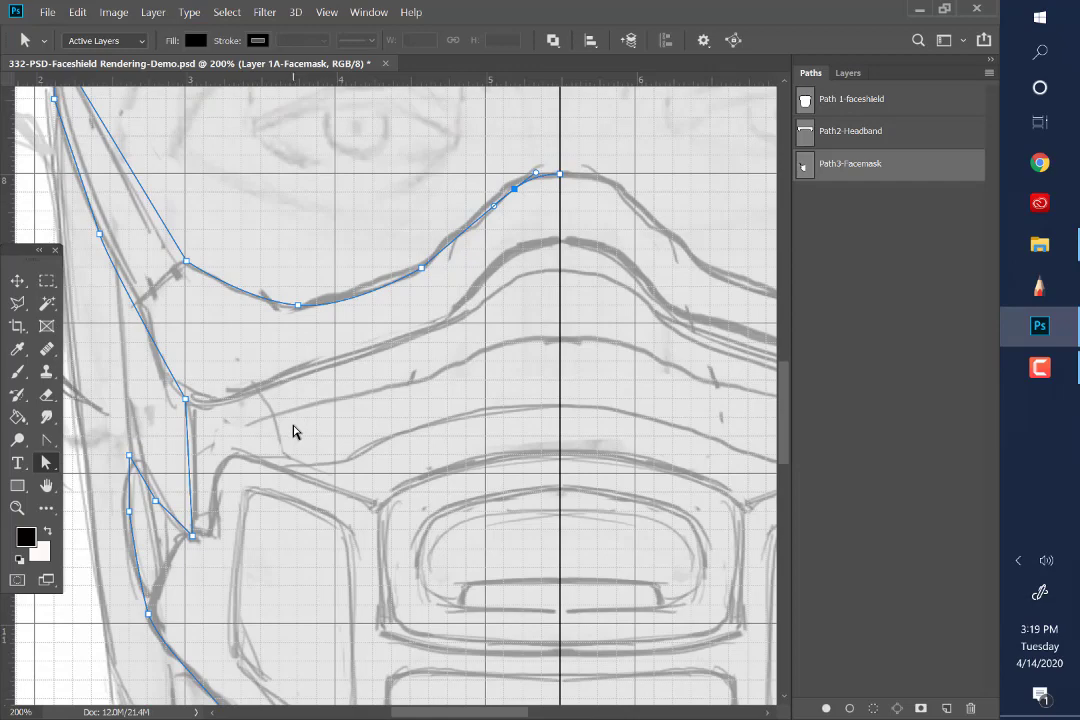
scroll(518, 403, "down", 10)
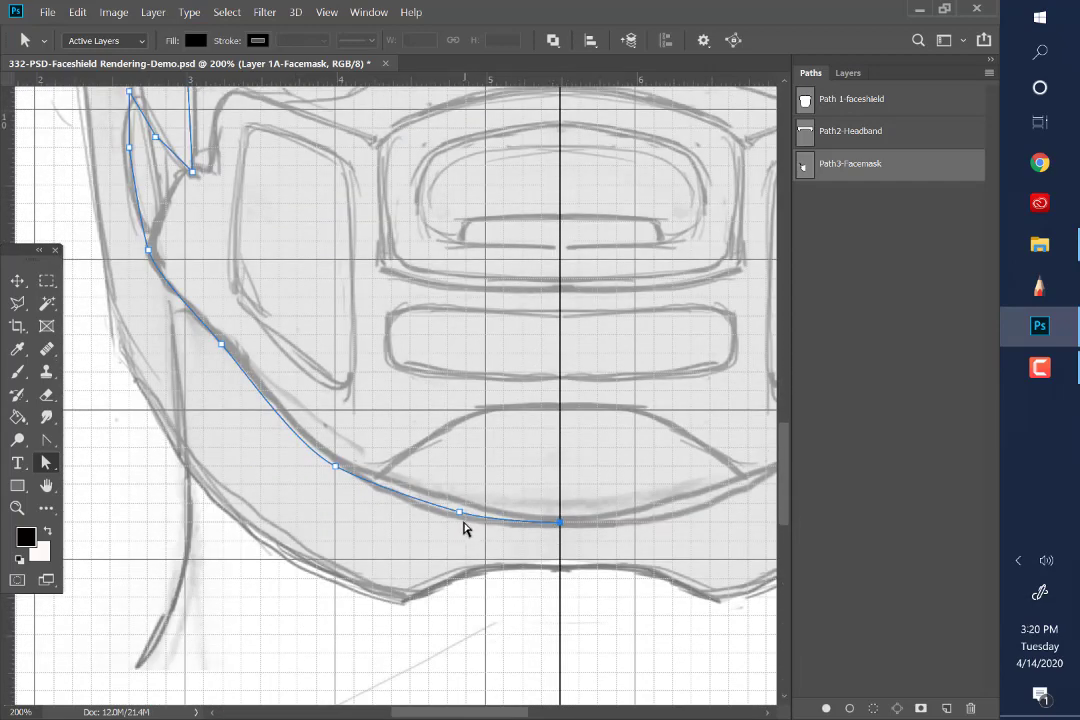
left_click(459, 513)
left_click_drag(459, 513, 451, 511)
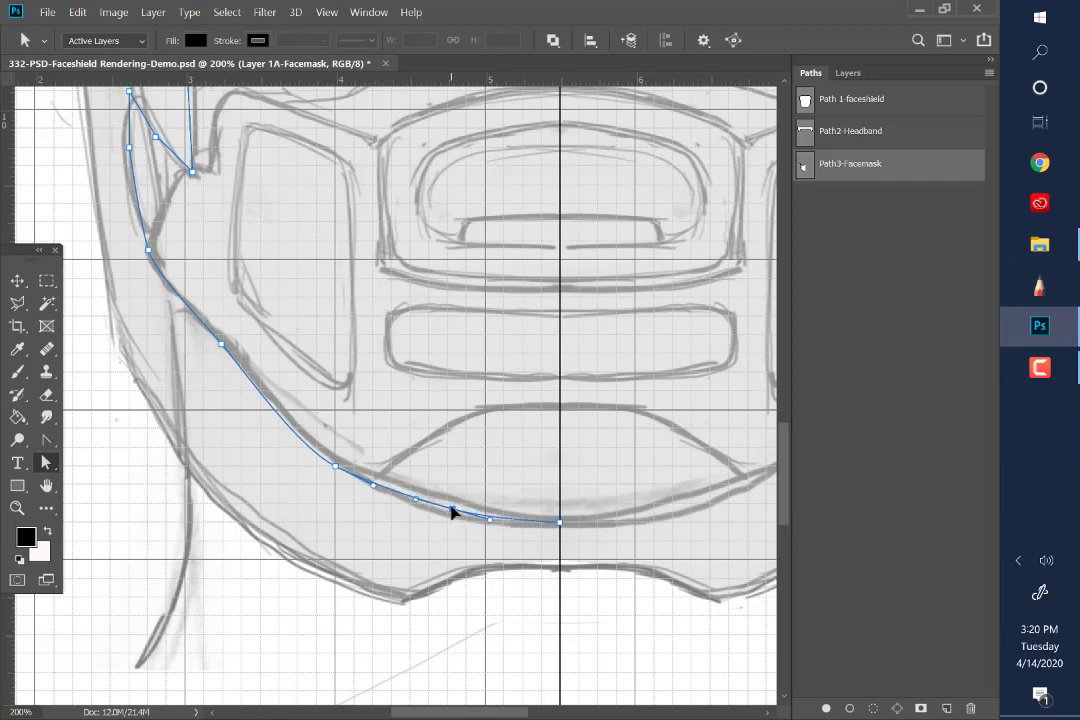
left_click_drag(336, 471, 370, 478)
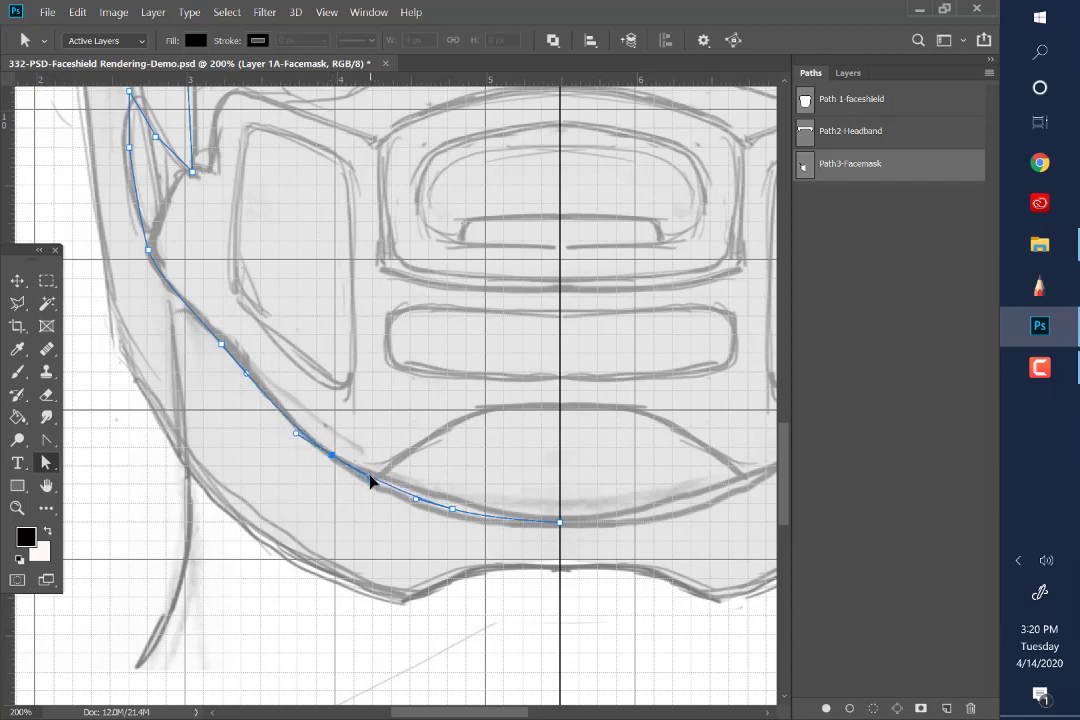
Select the whole face mask half-outline path with the Path Selection tool
right_click(45, 462)
left_click(107, 464)
left_click(326, 12)
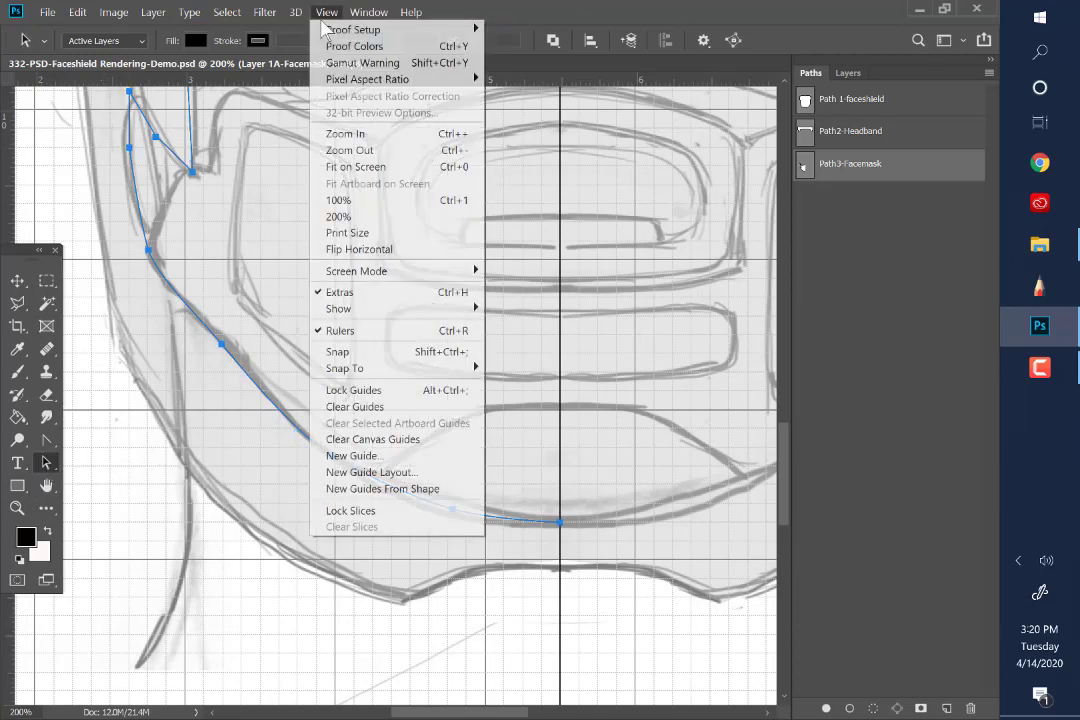
left_click(338, 152)
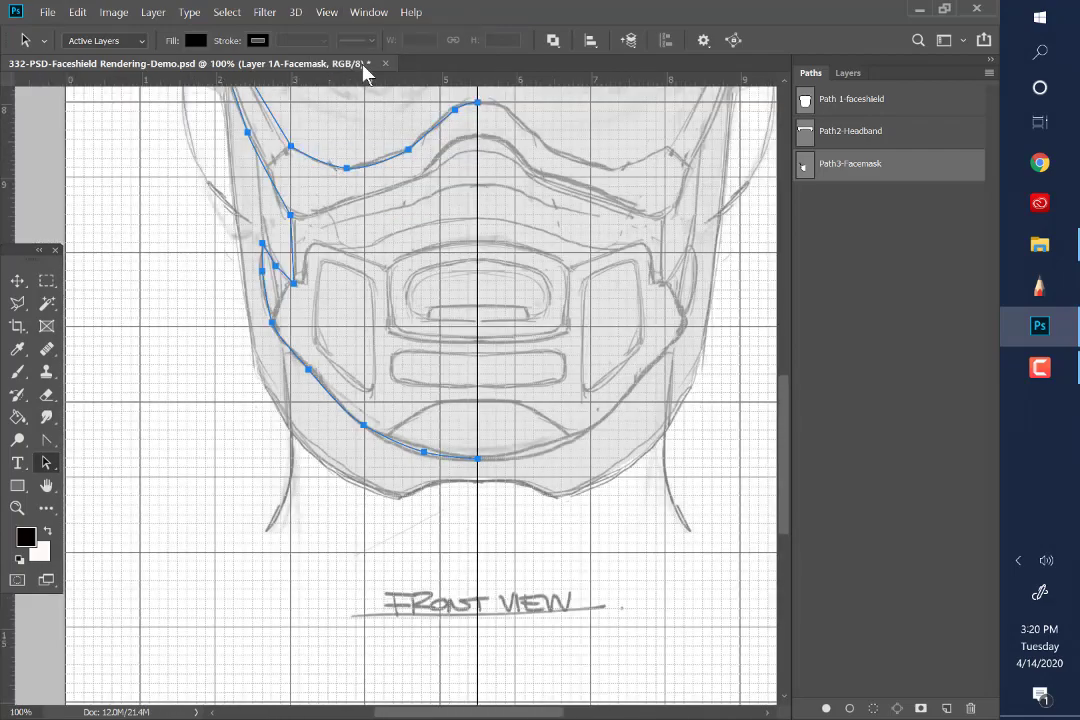
left_click(46, 485)
left_click_drag(233, 347, 155, 510)
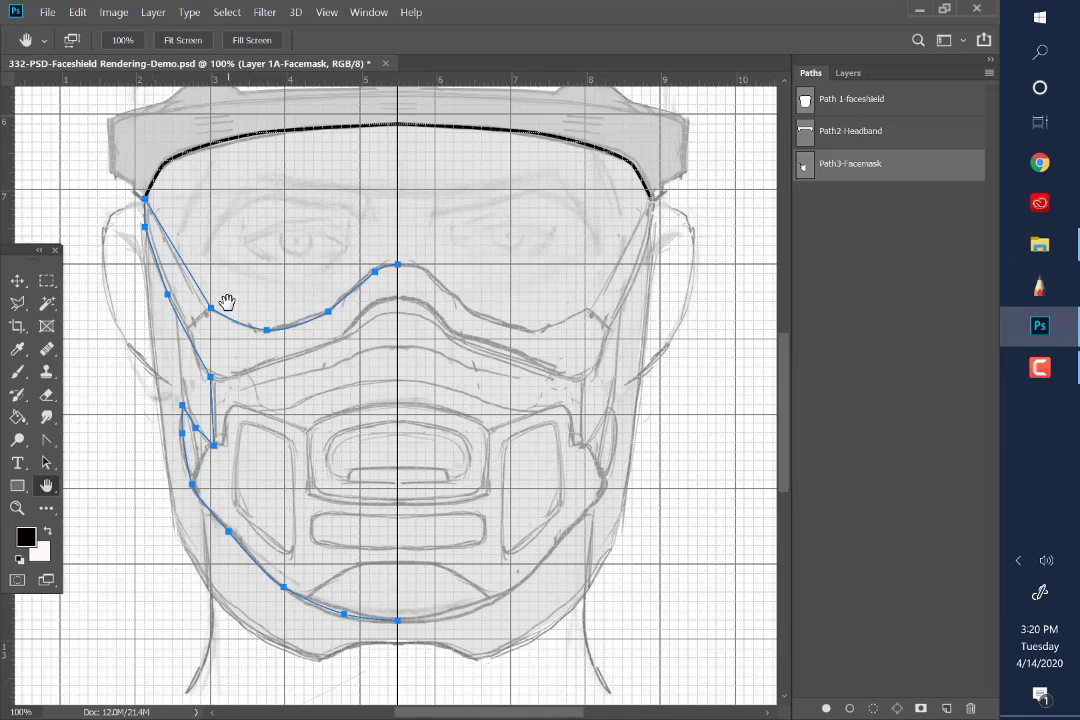
left_click(45, 464)
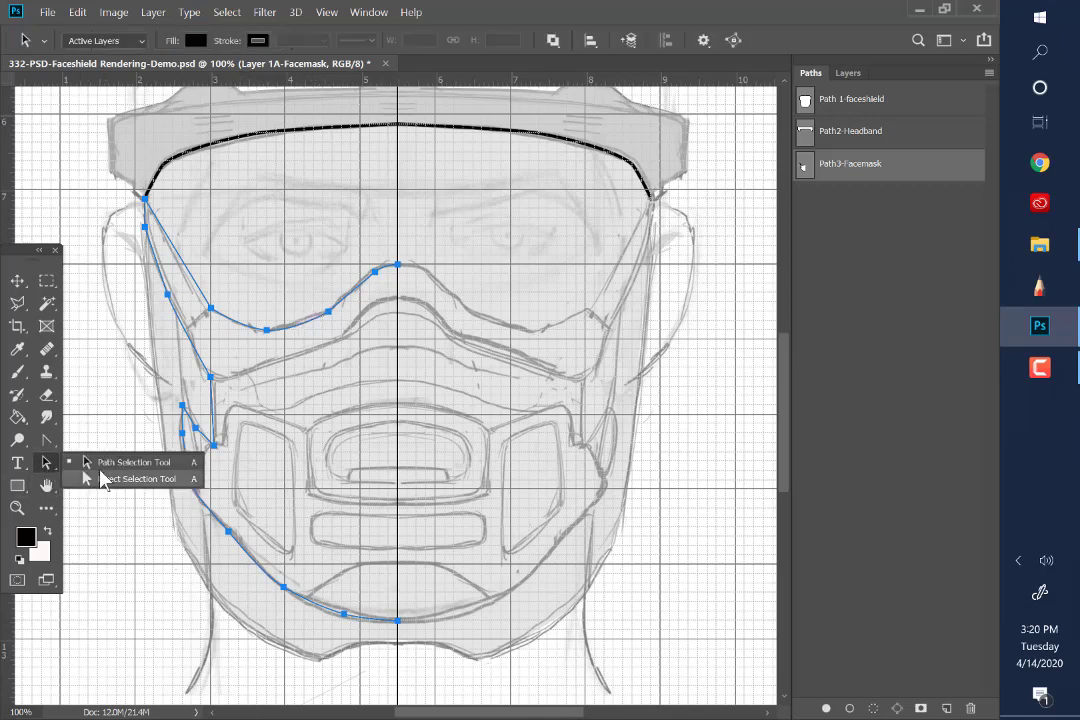
left_click(101, 476)
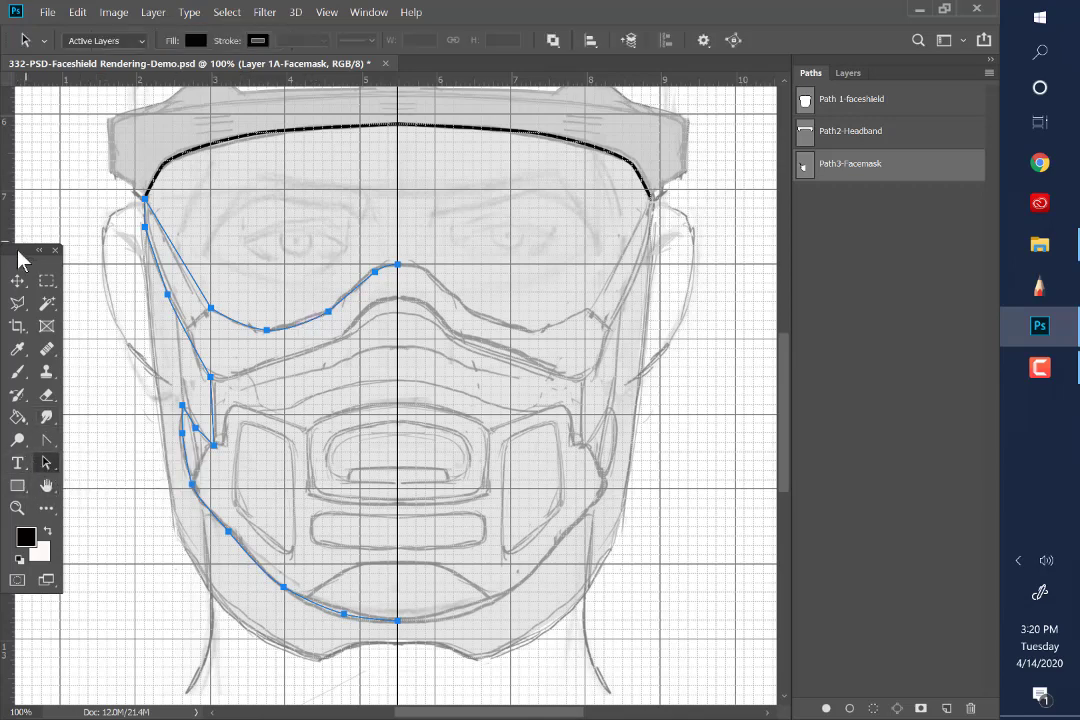
Copy and paste the half-outline path in place, and flip the duplicate horizontally
left_click(78, 12)
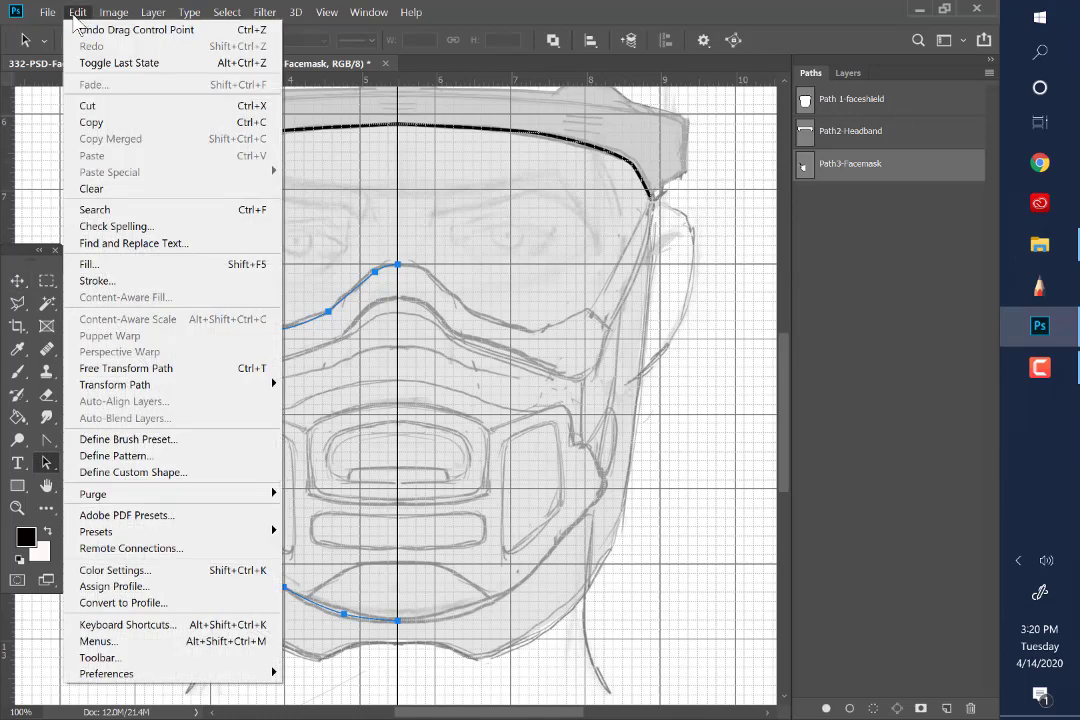
left_click(89, 122)
left_click(77, 12)
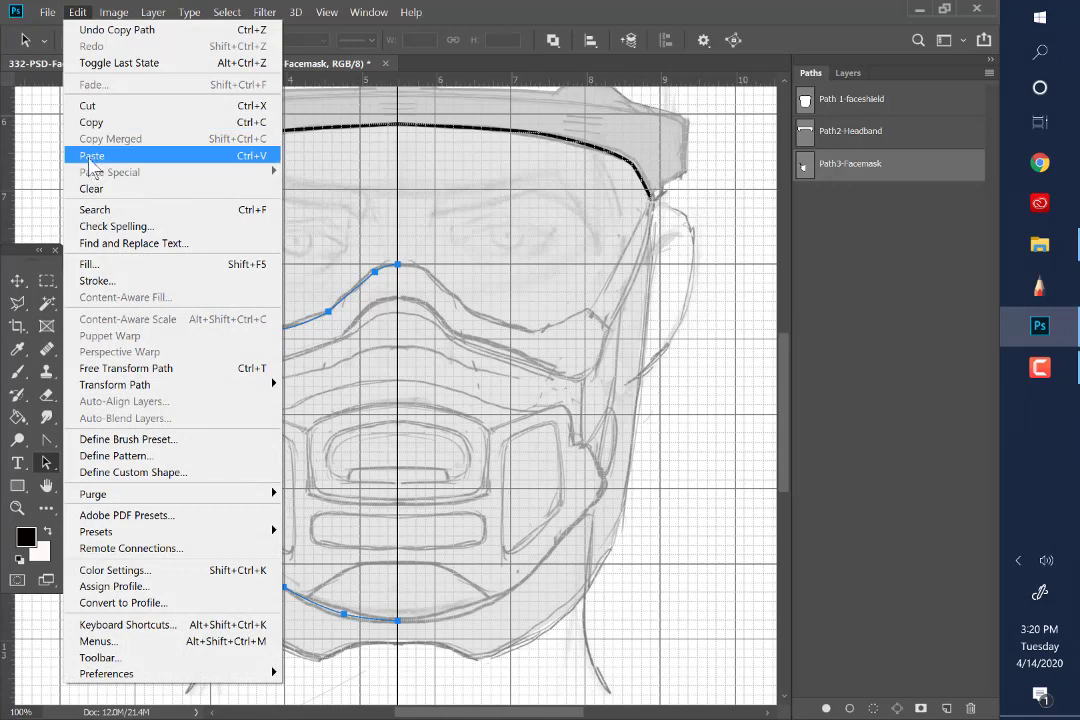
left_click(90, 156)
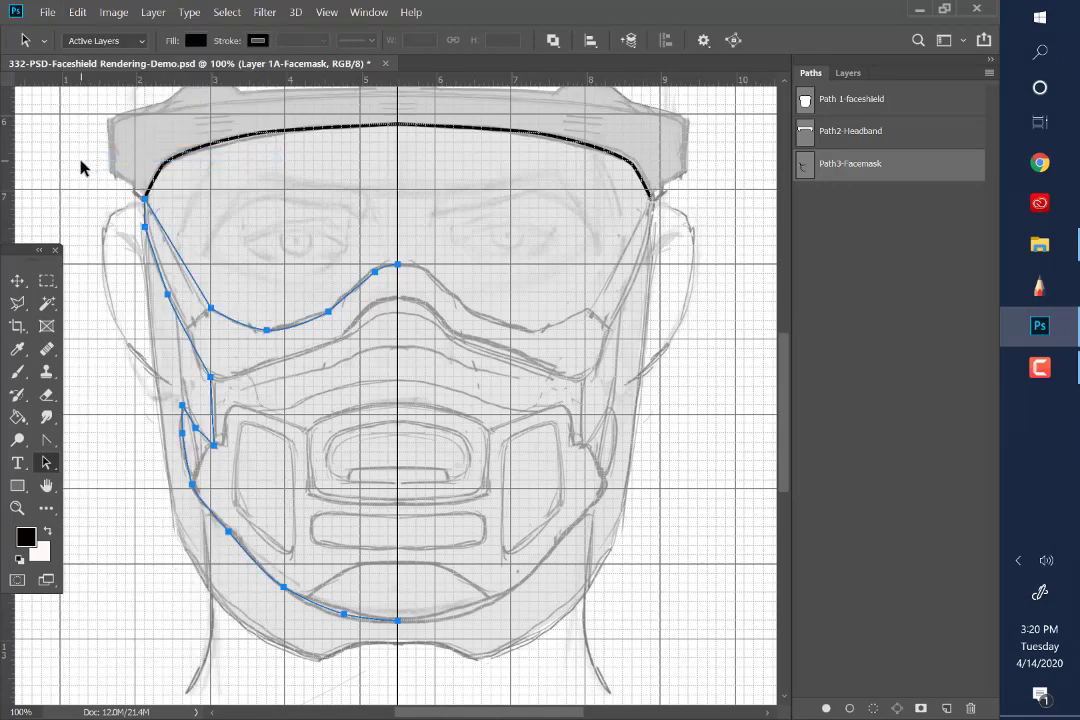
left_click(78, 14)
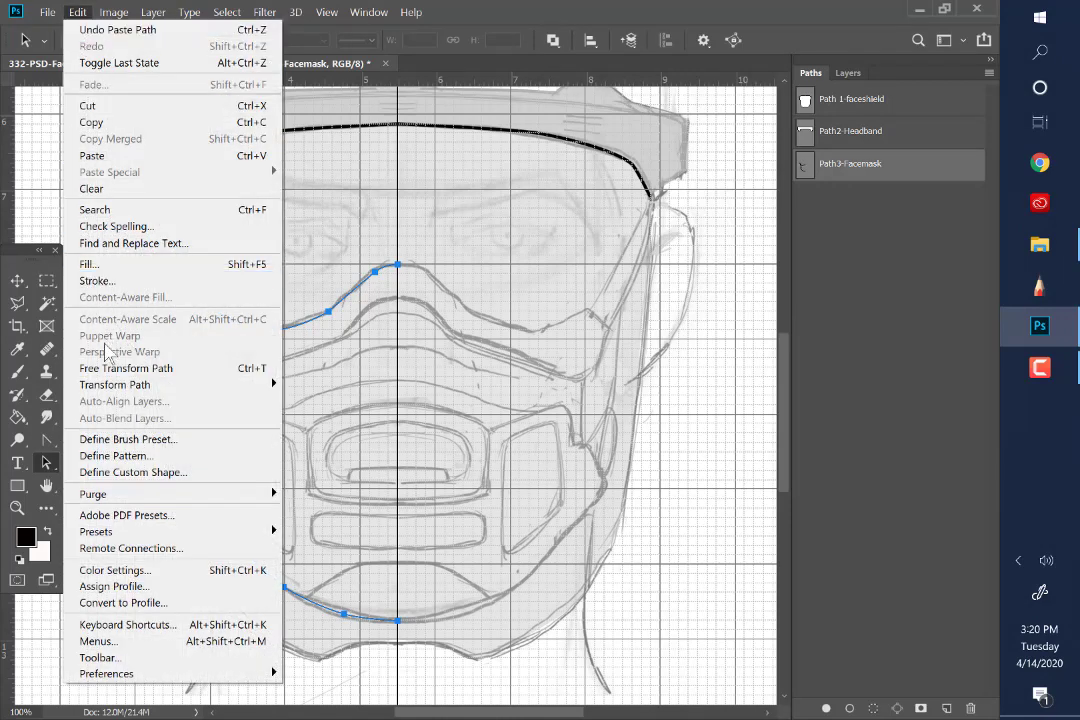
mouse_move(113, 388)
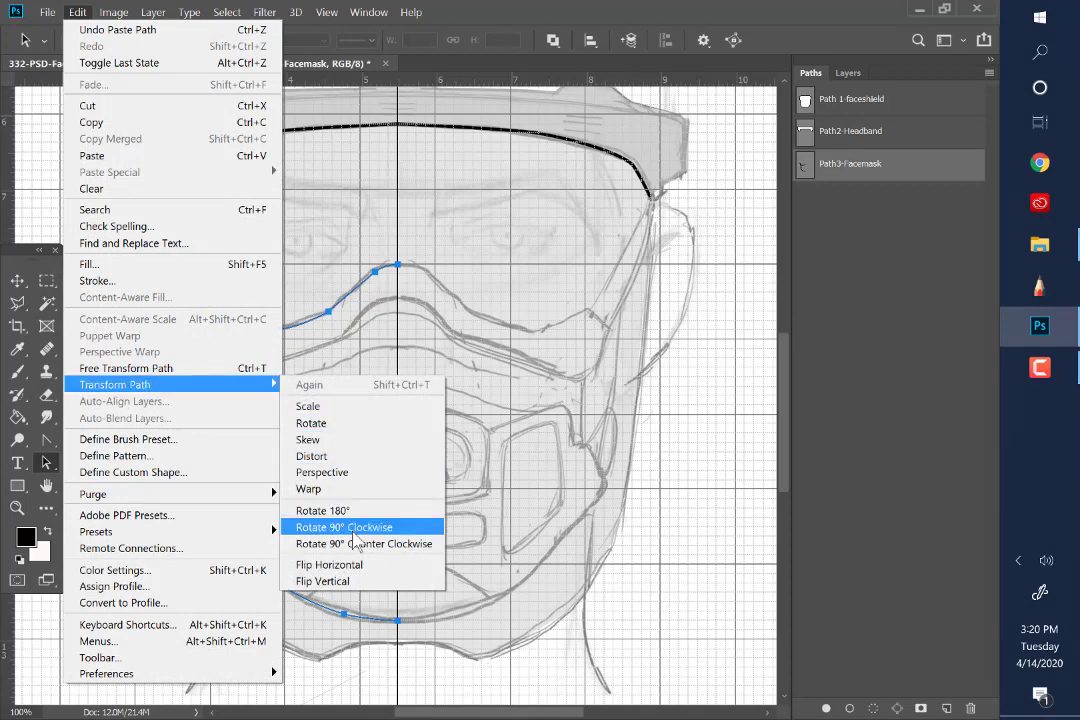
left_click(356, 567)
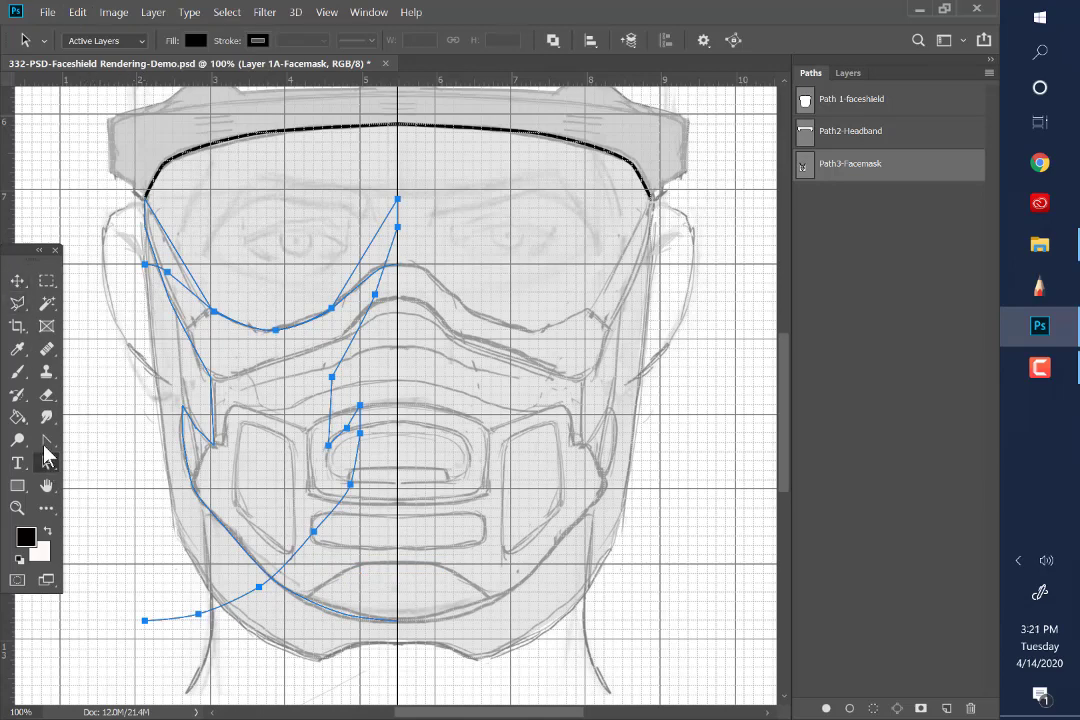
Select only the flipped half-outline and move it across the centreline to the opposite side of the face mask
left_click(73, 464)
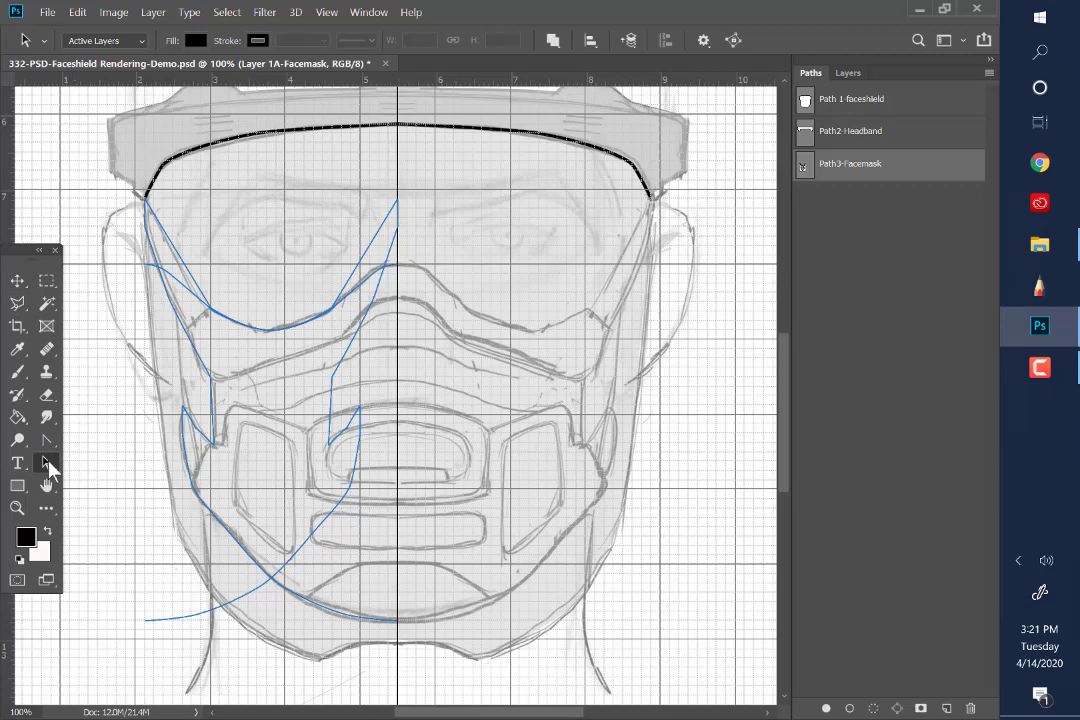
left_click(179, 620)
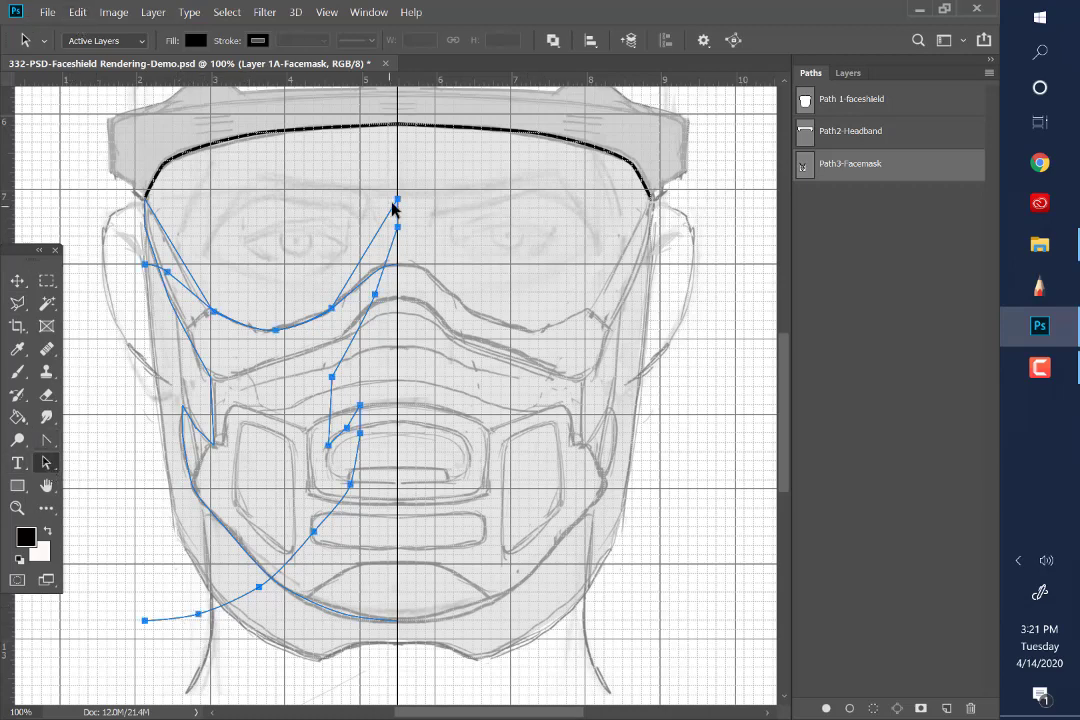
left_click_drag(398, 203, 667, 204)
left_click_drag(413, 270, 410, 270)
Toggle snapping and align the two half-outlines so their end anchors meet on the centreline at the nose bridge and chin
left_click(329, 13)
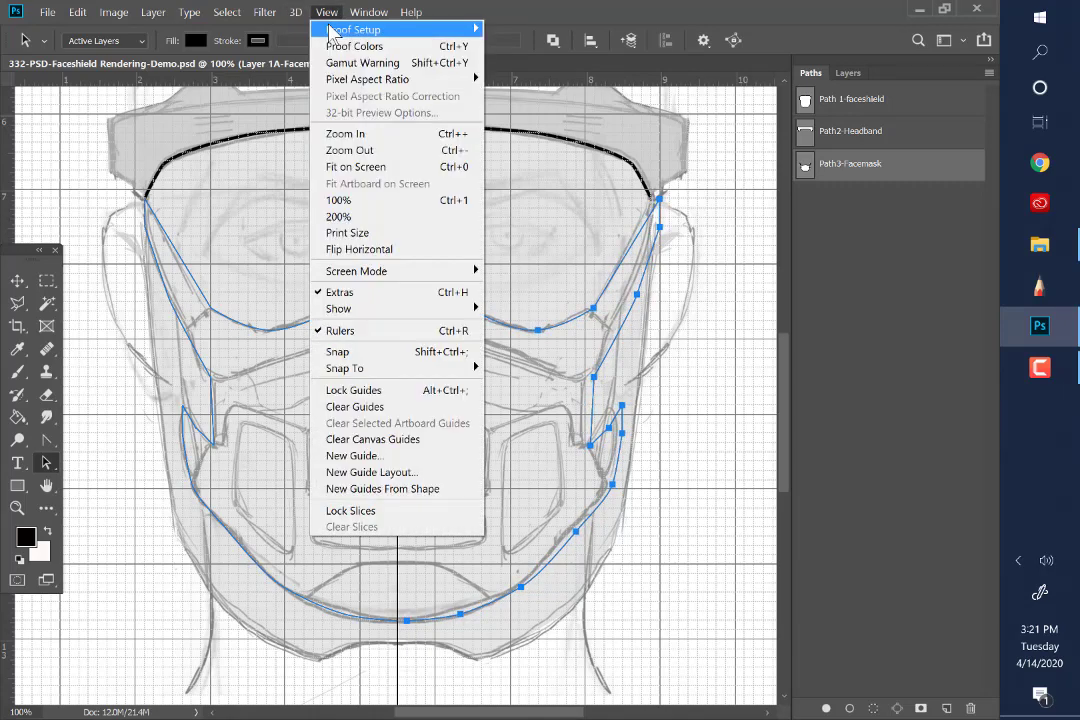
left_click(322, 353)
left_click(17, 508)
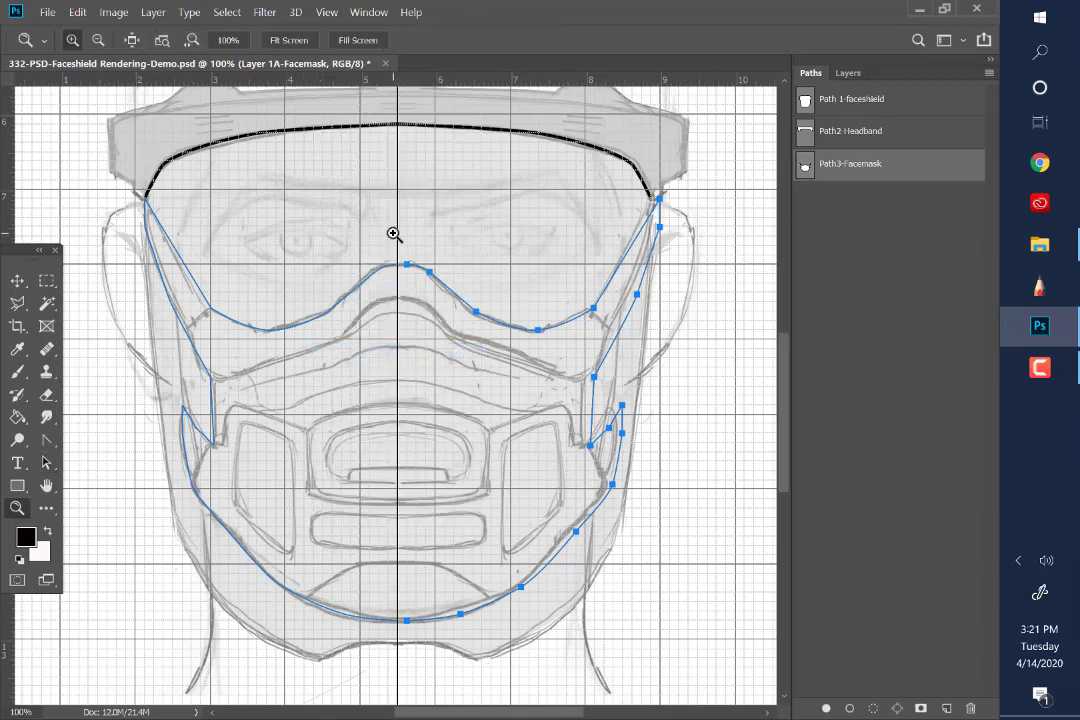
left_click(396, 237)
left_click(403, 272)
left_click(404, 340)
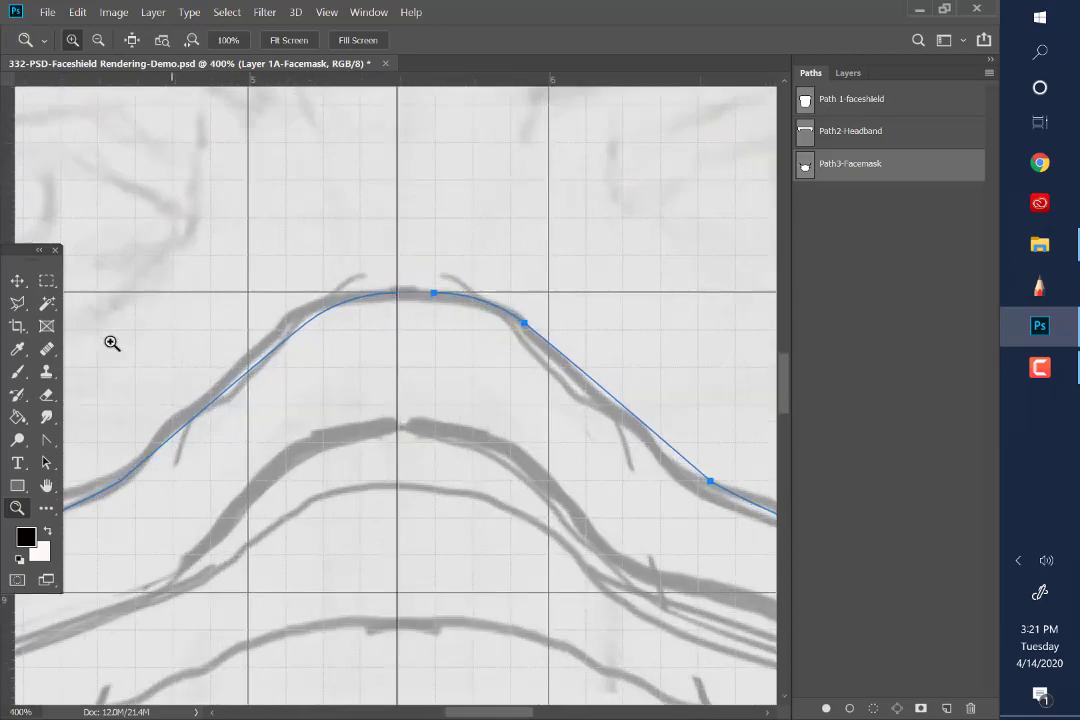
left_click(46, 463)
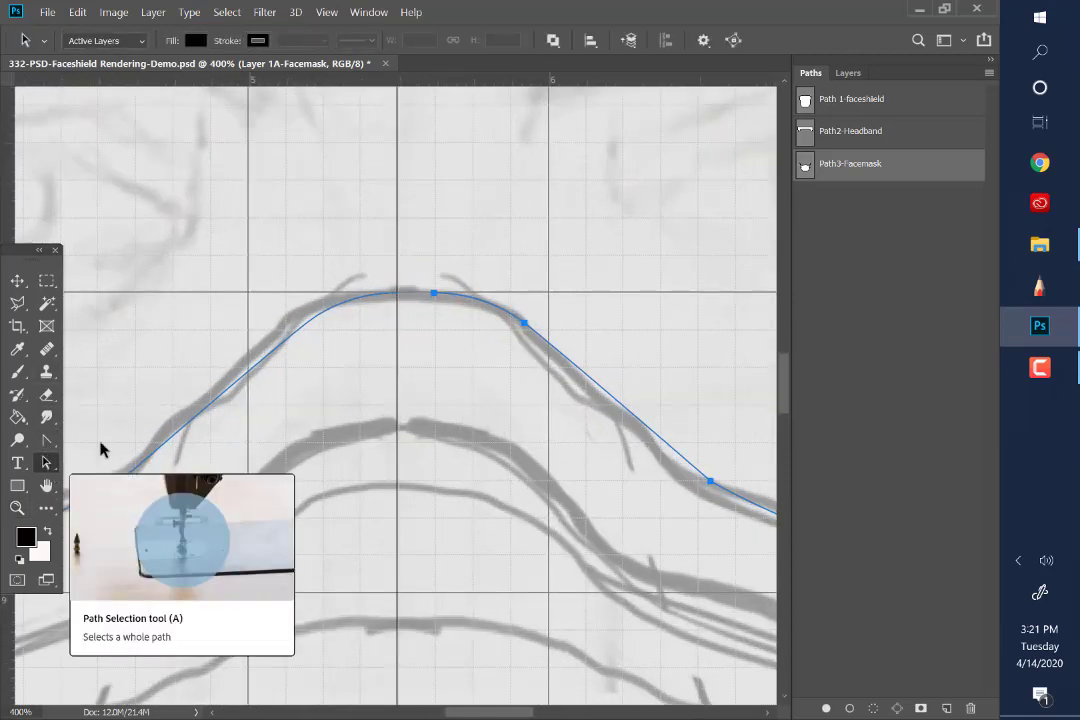
left_click_drag(430, 297, 400, 297)
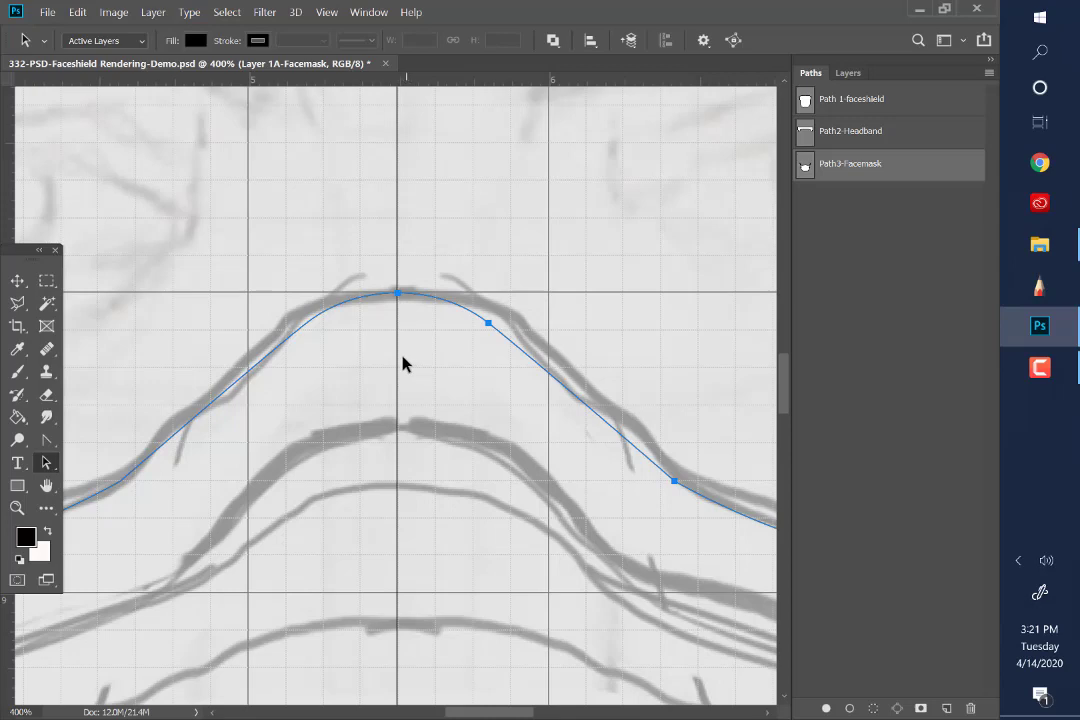
left_click(447, 310)
scroll(380, 340, "down", 10)
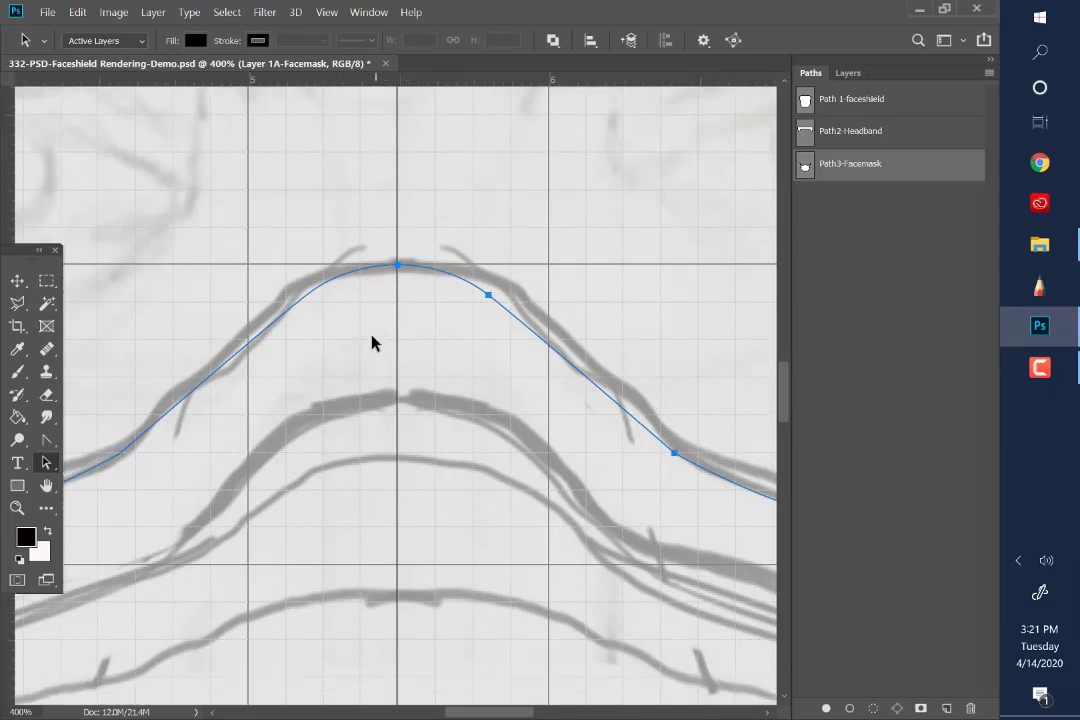
scroll(364, 315, "down", 8)
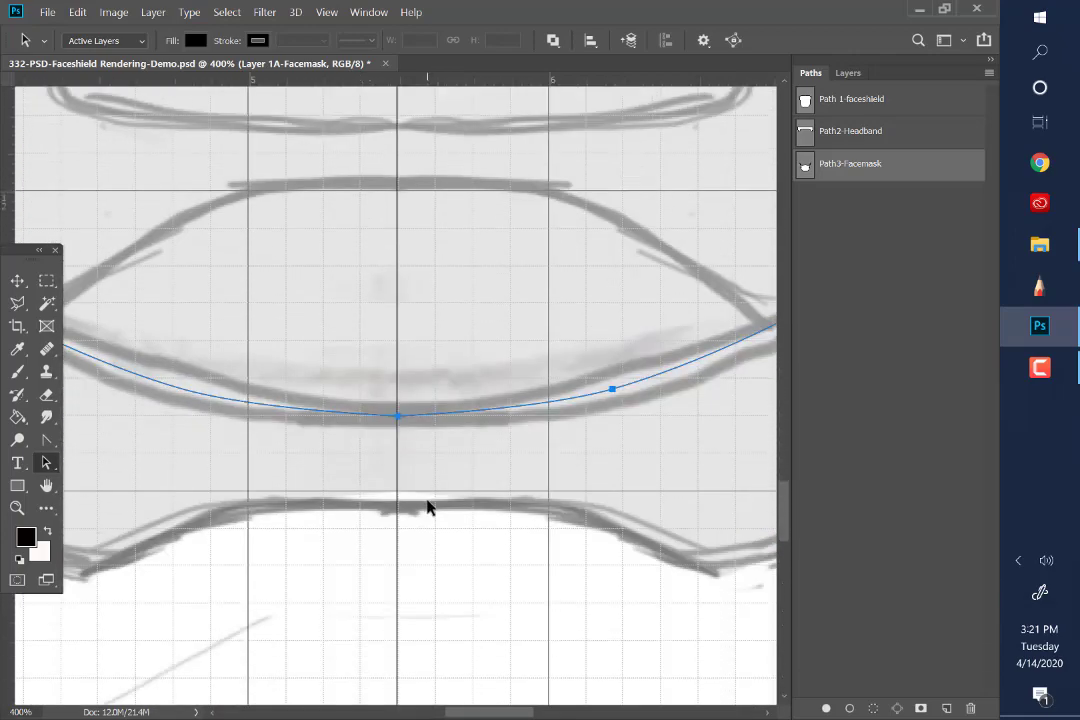
left_click(427, 431)
left_click(355, 412)
left_click(431, 411)
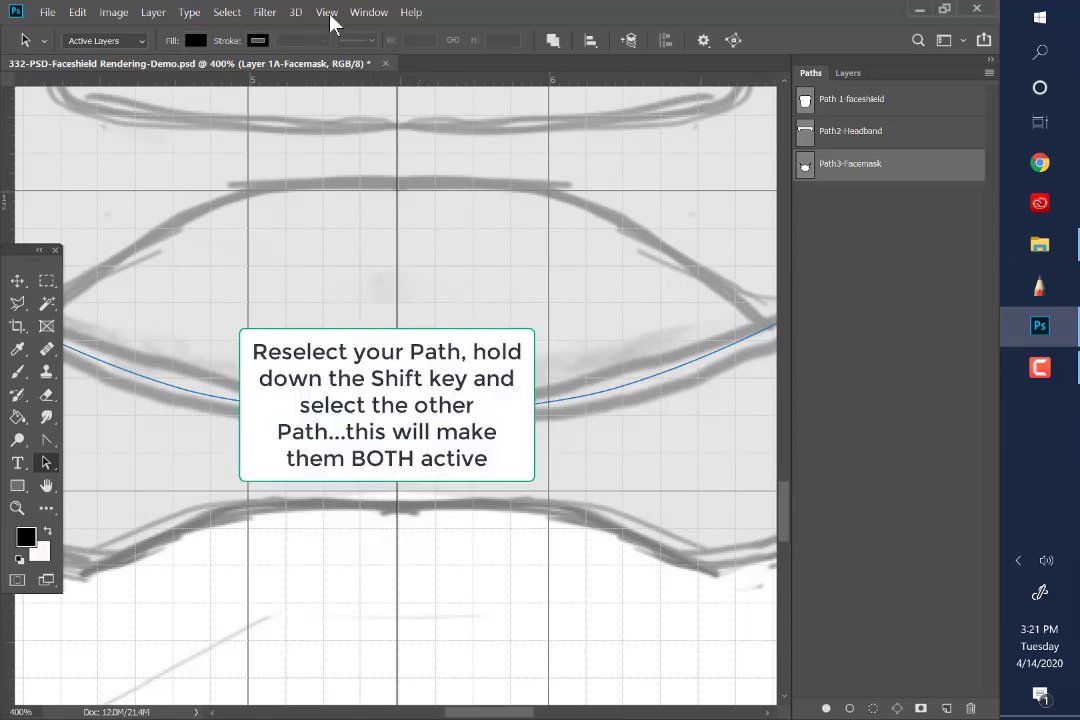
Select both halves of the face mask outline together and load the Path3-Facemask path as a selection
left_click(327, 12)
left_click(342, 152)
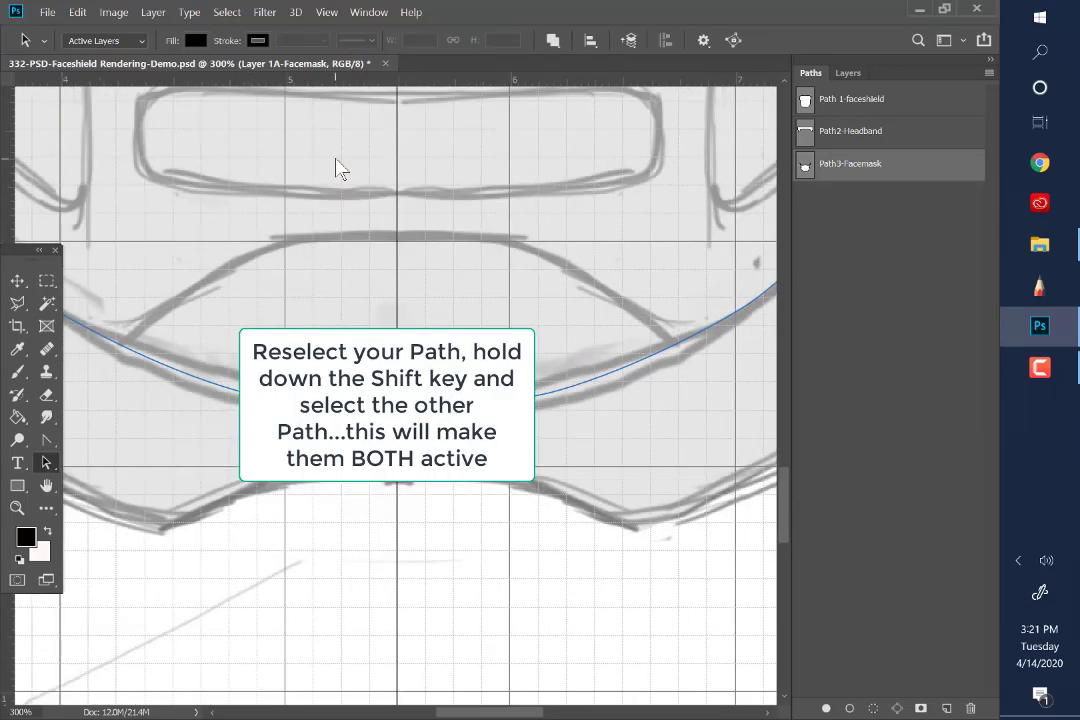
left_click(327, 12)
left_click(342, 148)
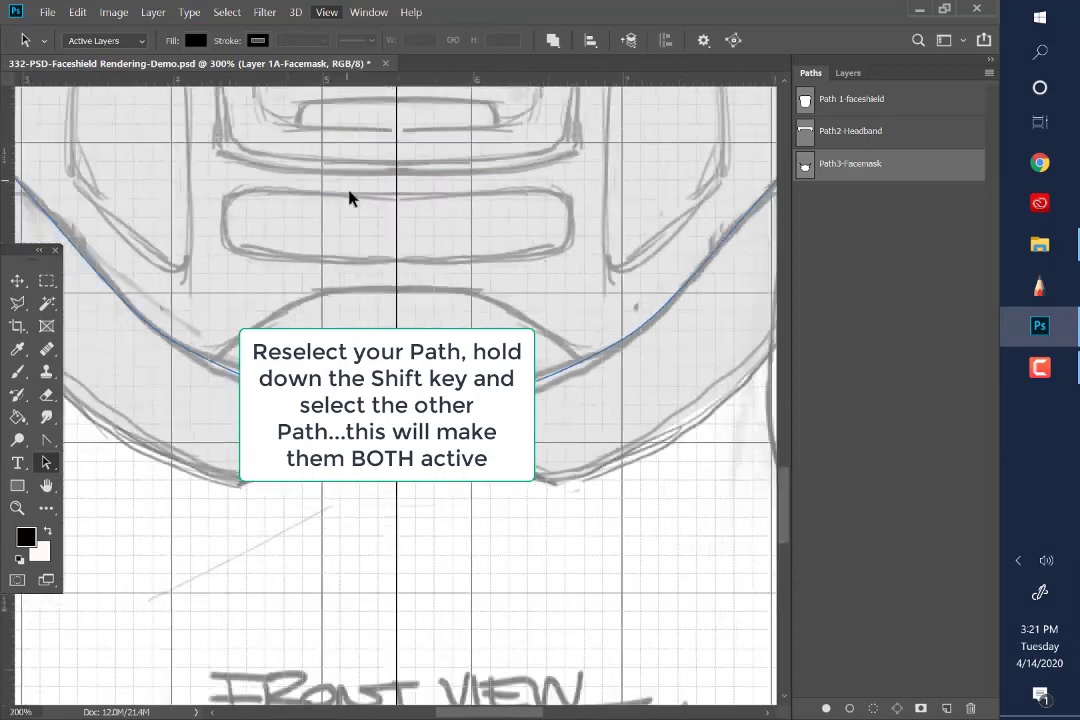
left_click(327, 12)
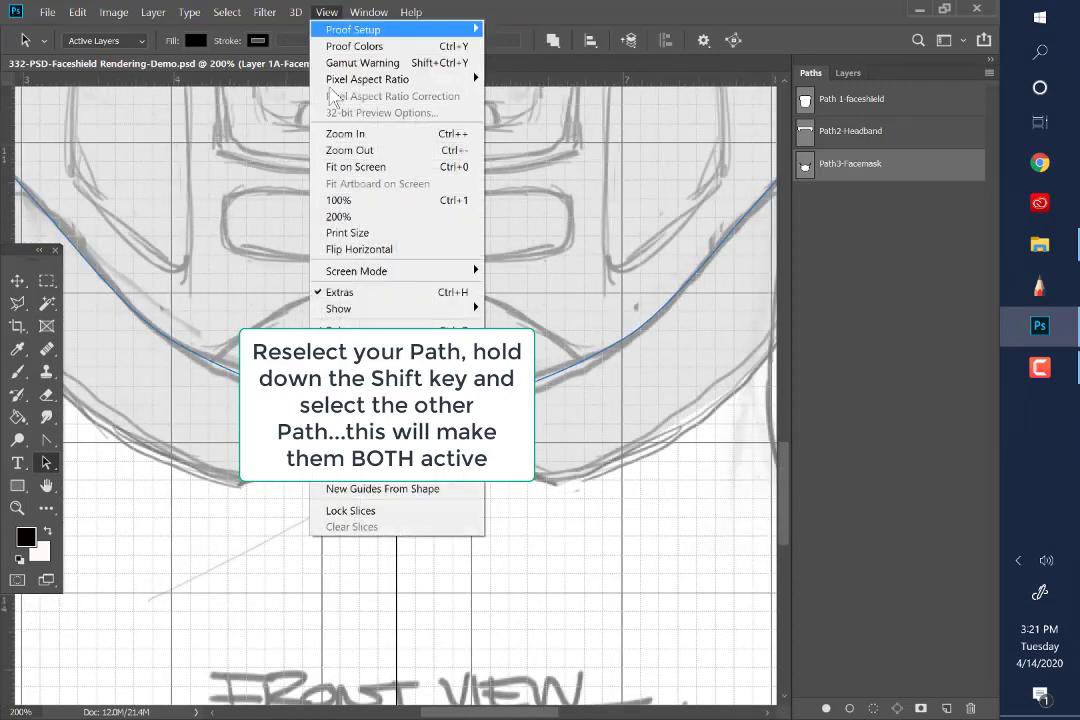
left_click(342, 164)
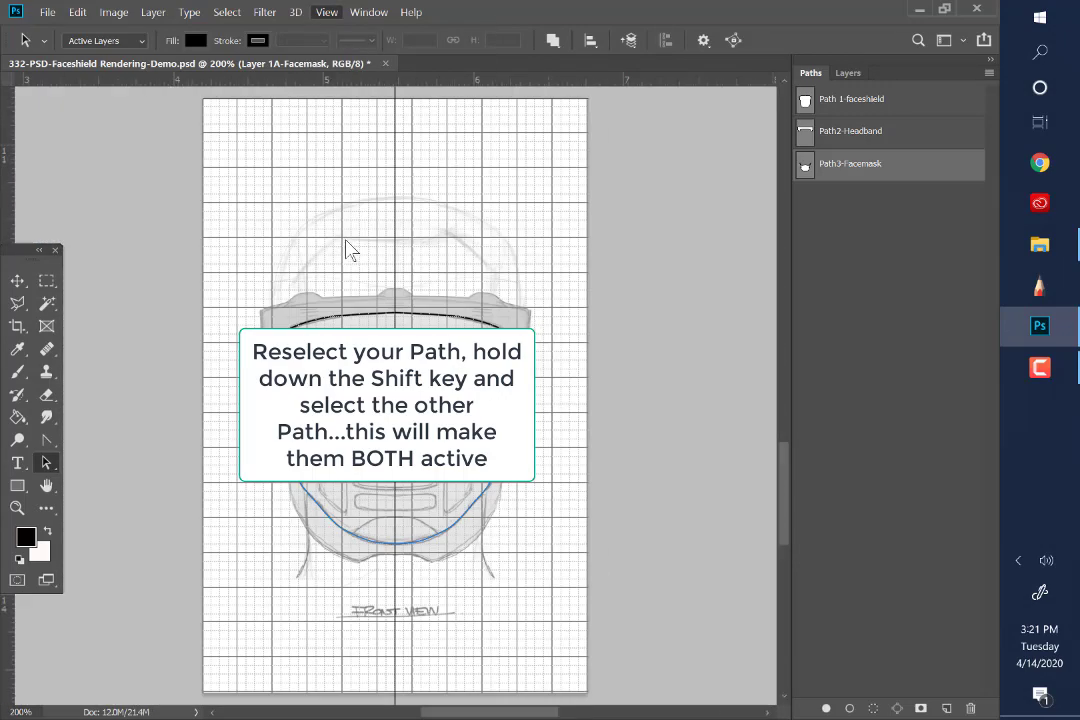
left_click(19, 508)
left_click_drag(404, 487, 412, 497)
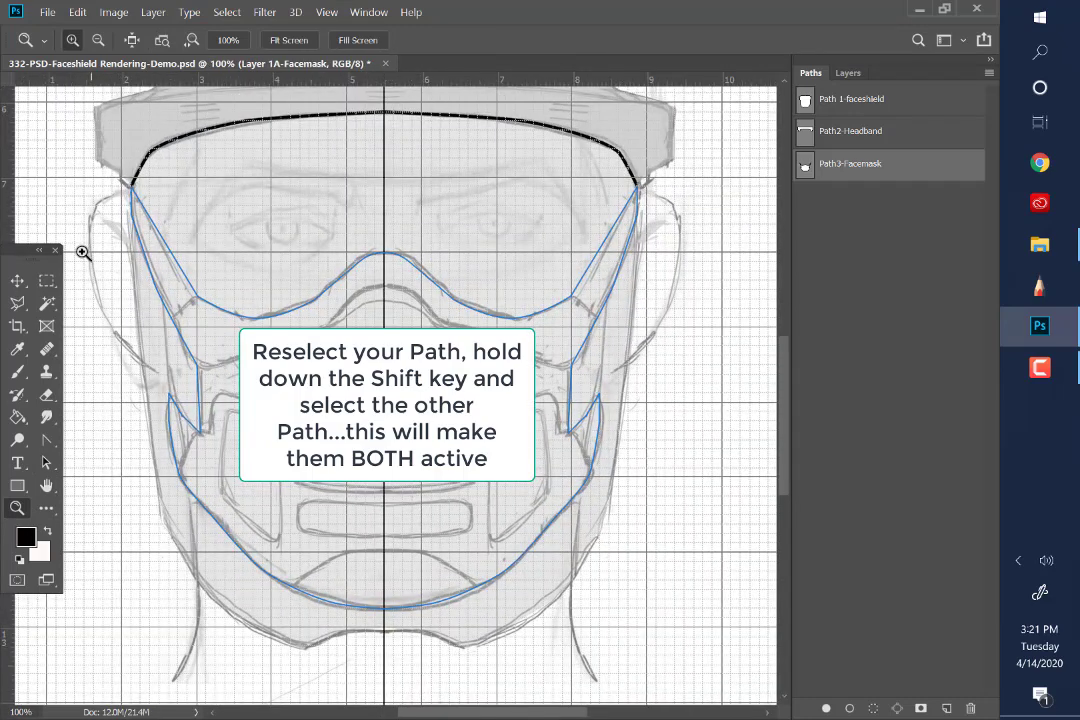
left_click(46, 462)
left_click(186, 272)
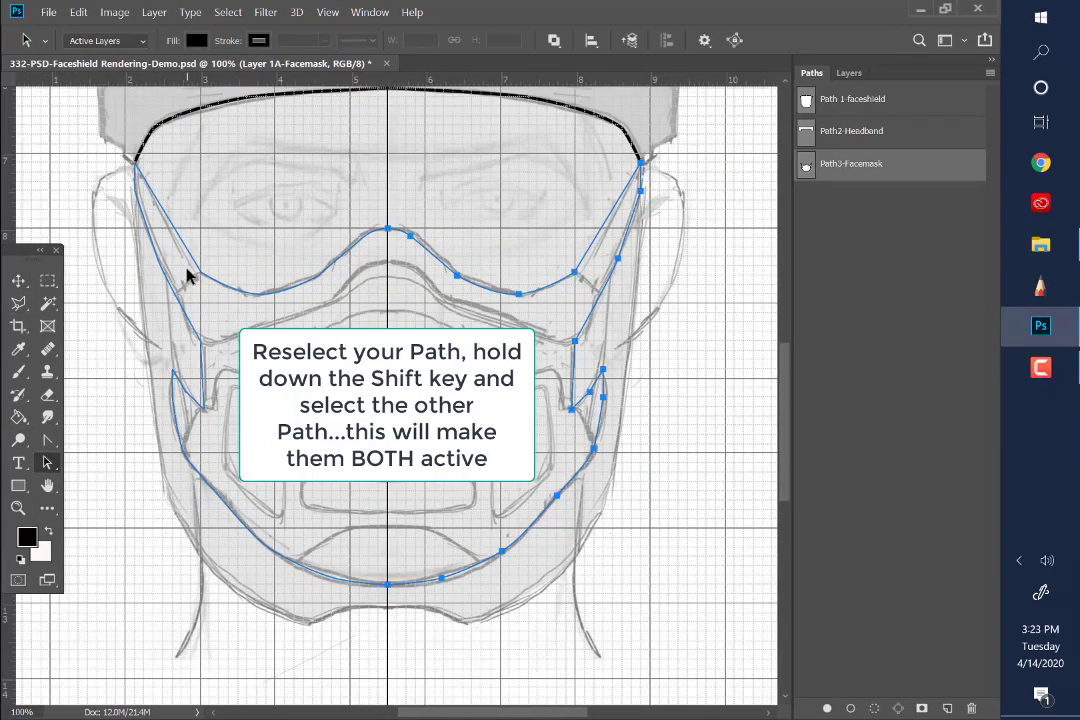
left_click(271, 297, "shift")
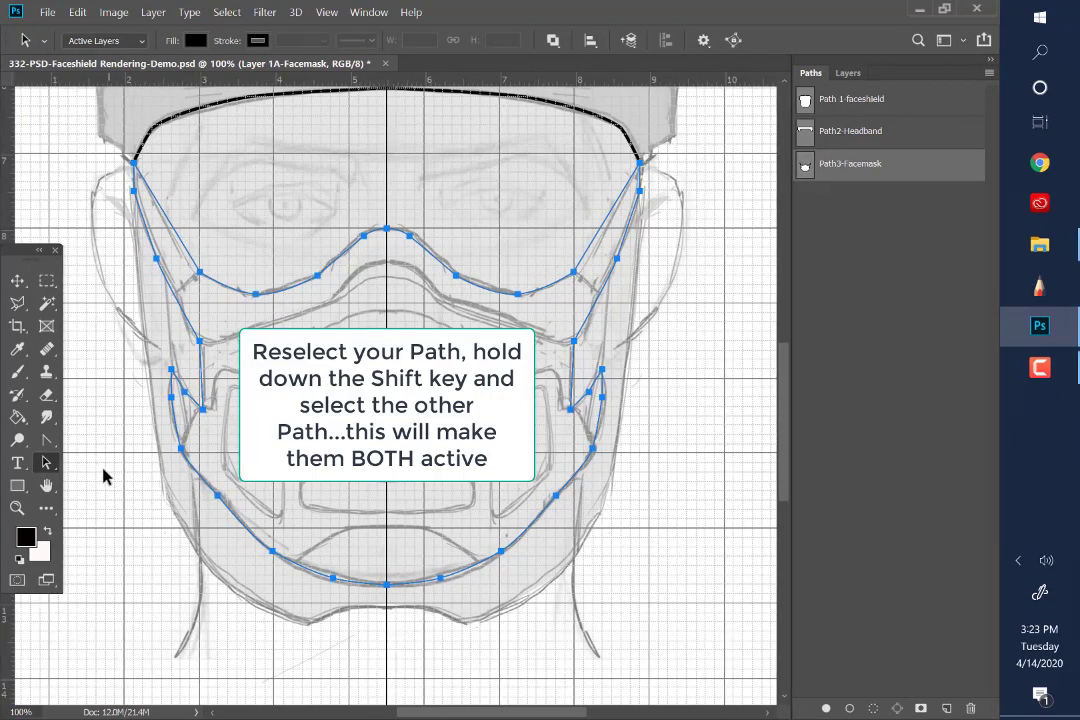
left_click(872, 708)
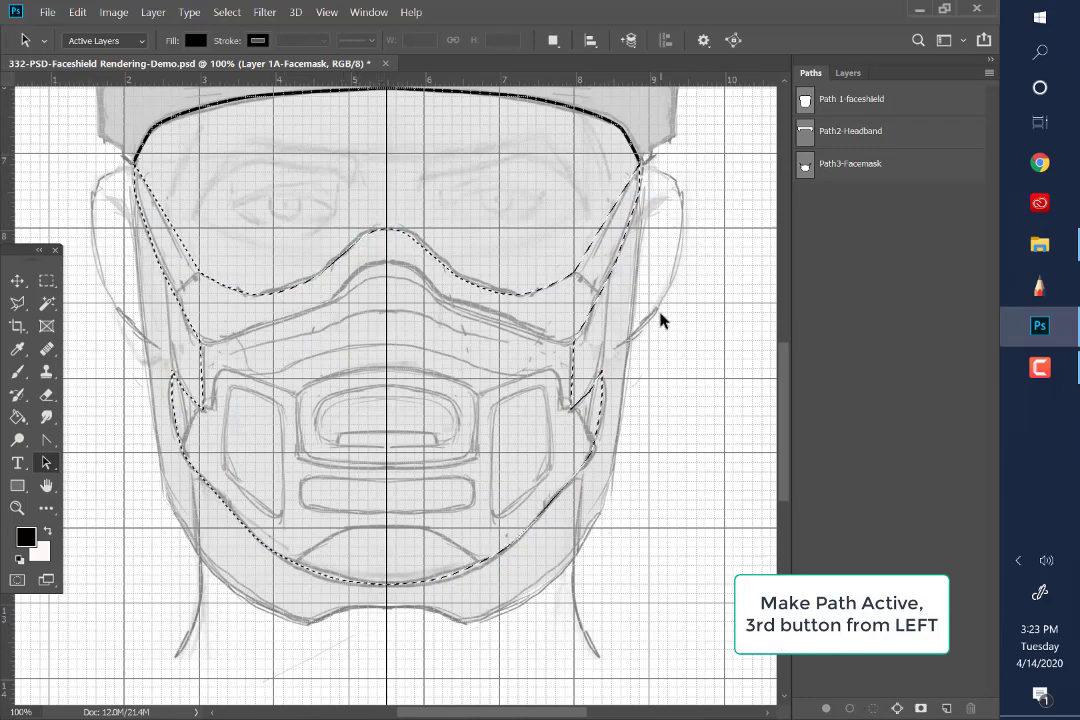
Fill the mask selection on Layer 1A-Facemask with light grey (RGB 173, 172, 172) using the Paint Bucket, and deselect
left_click(859, 74)
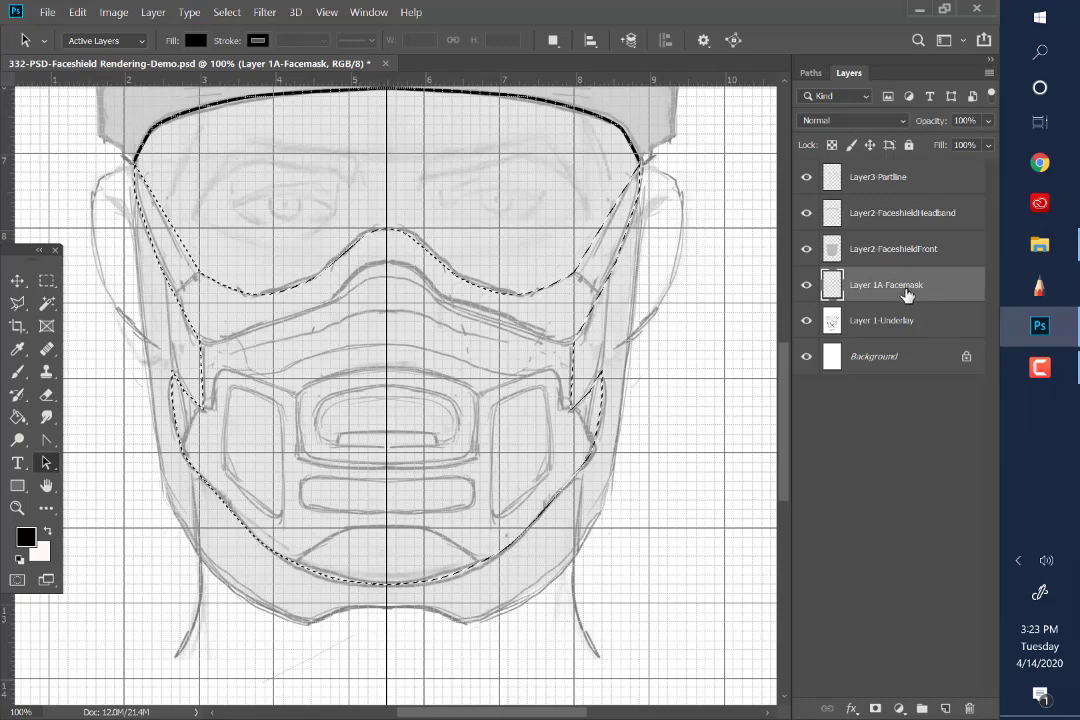
left_click(27, 537)
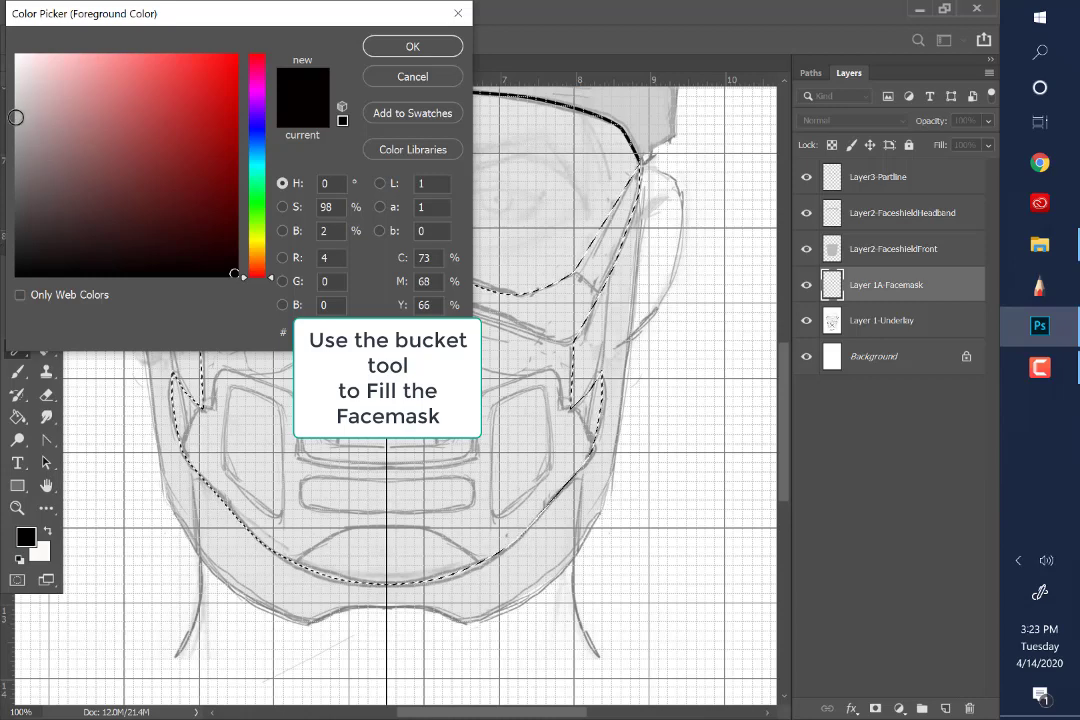
left_click(16, 124)
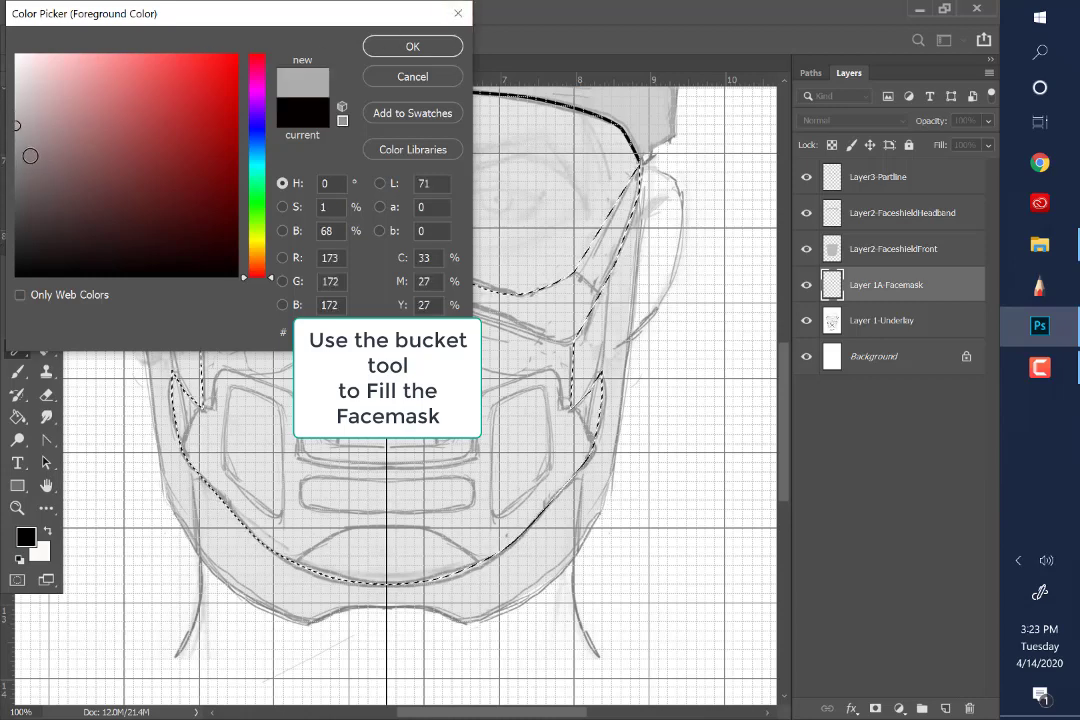
left_click(405, 47)
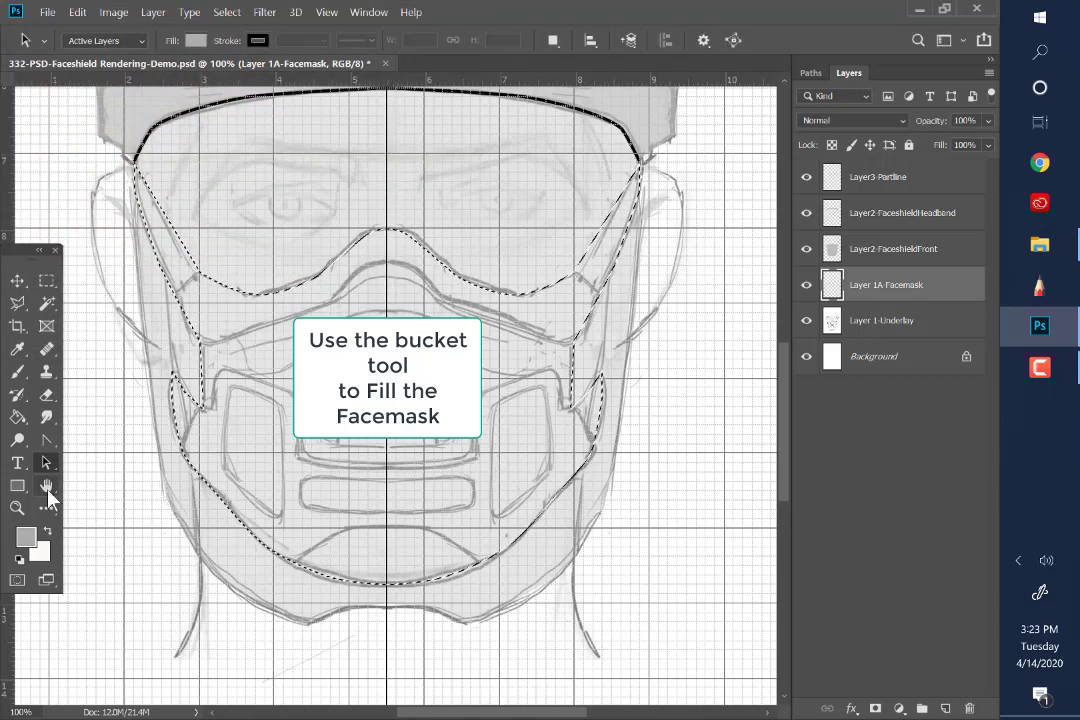
left_click(18, 416)
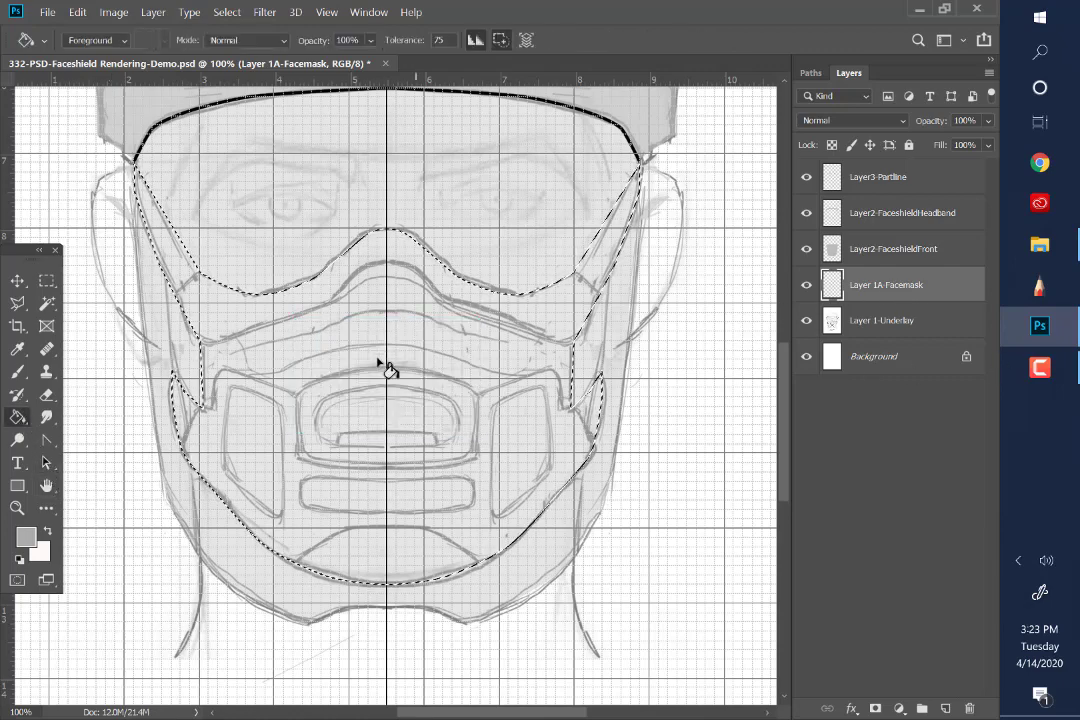
left_click(505, 401)
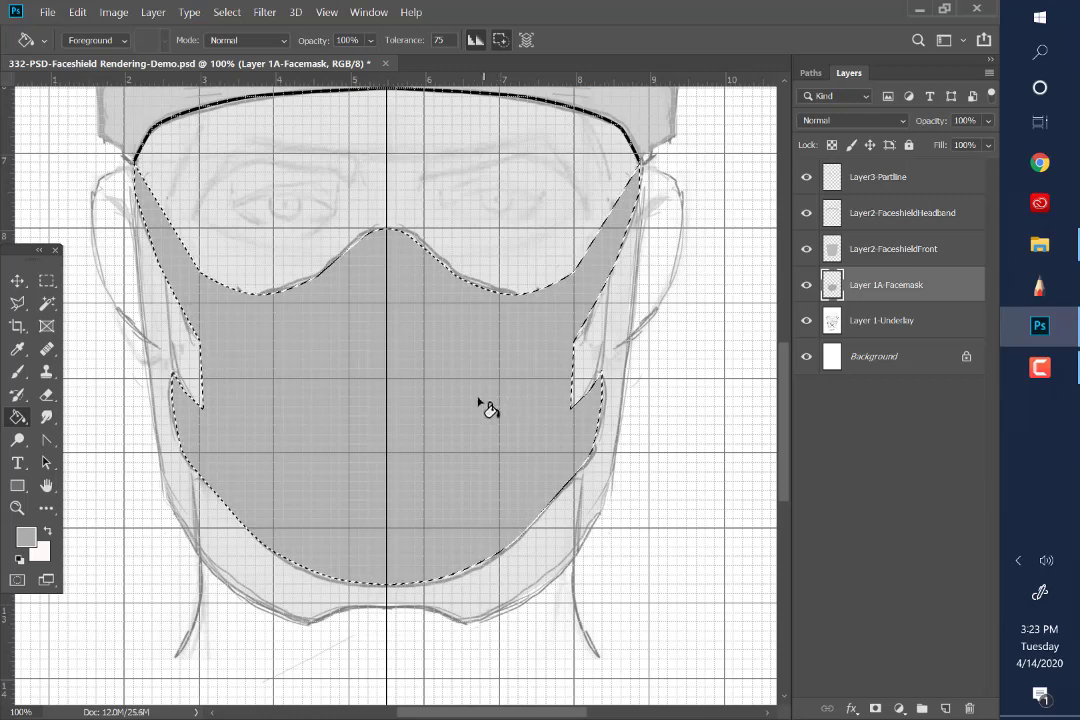
left_click(228, 13)
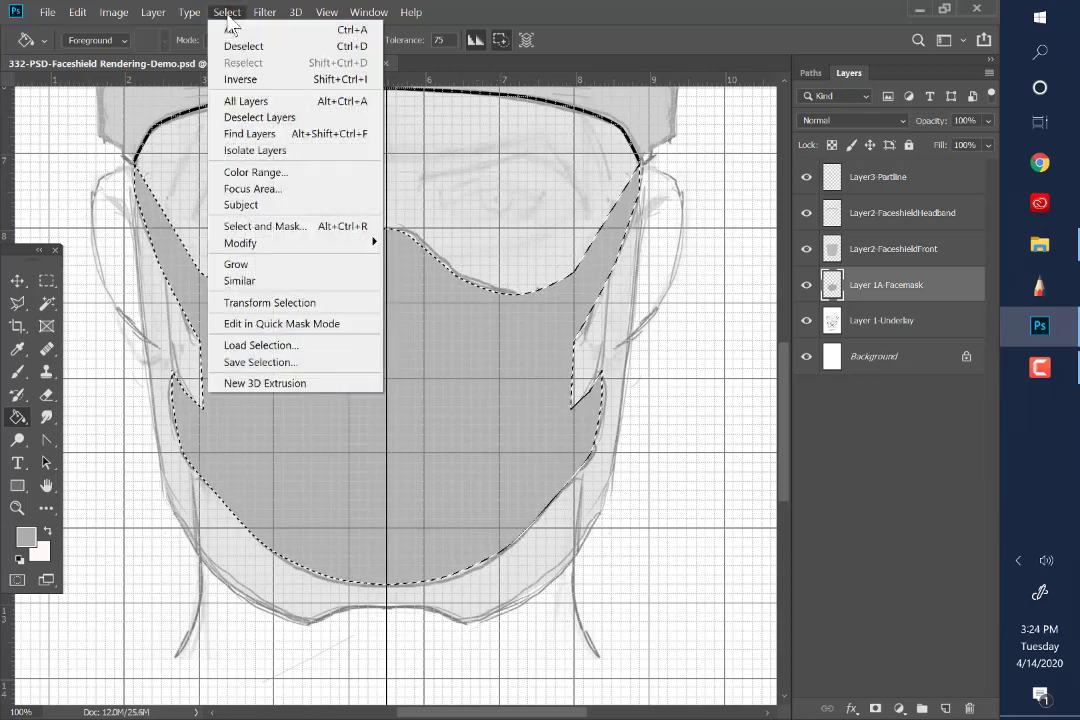
left_click(232, 47)
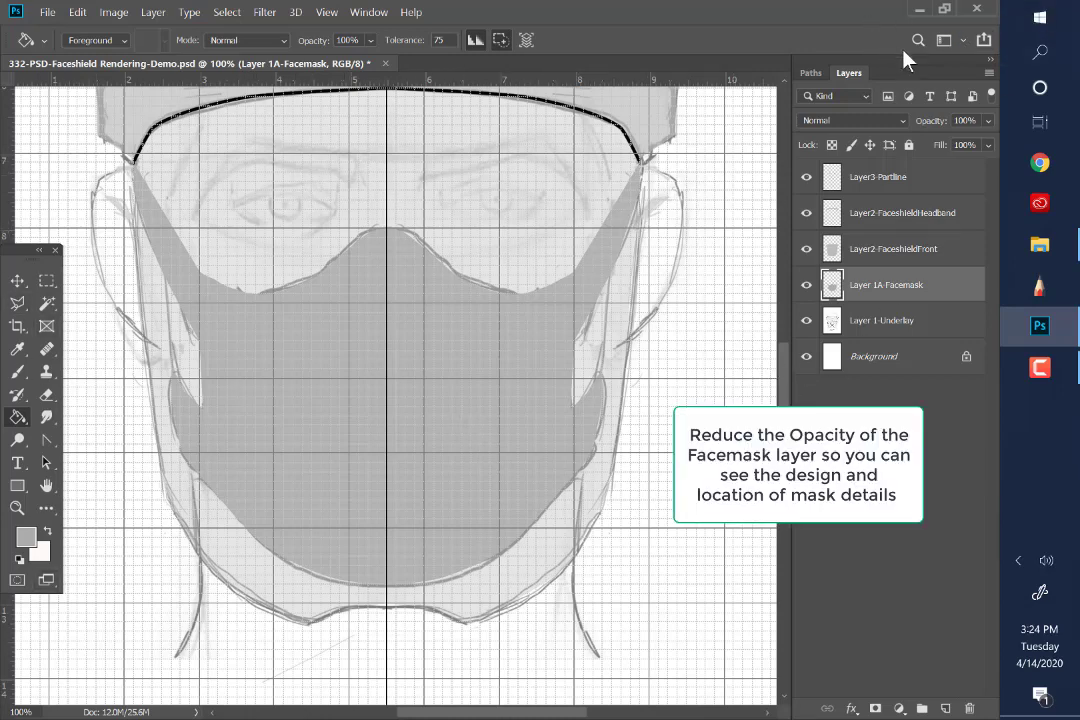
Lower the opacity of Layer 1A-Facemask to 35% and of Layer2-FaceshieldFront to 38%
left_click(989, 121)
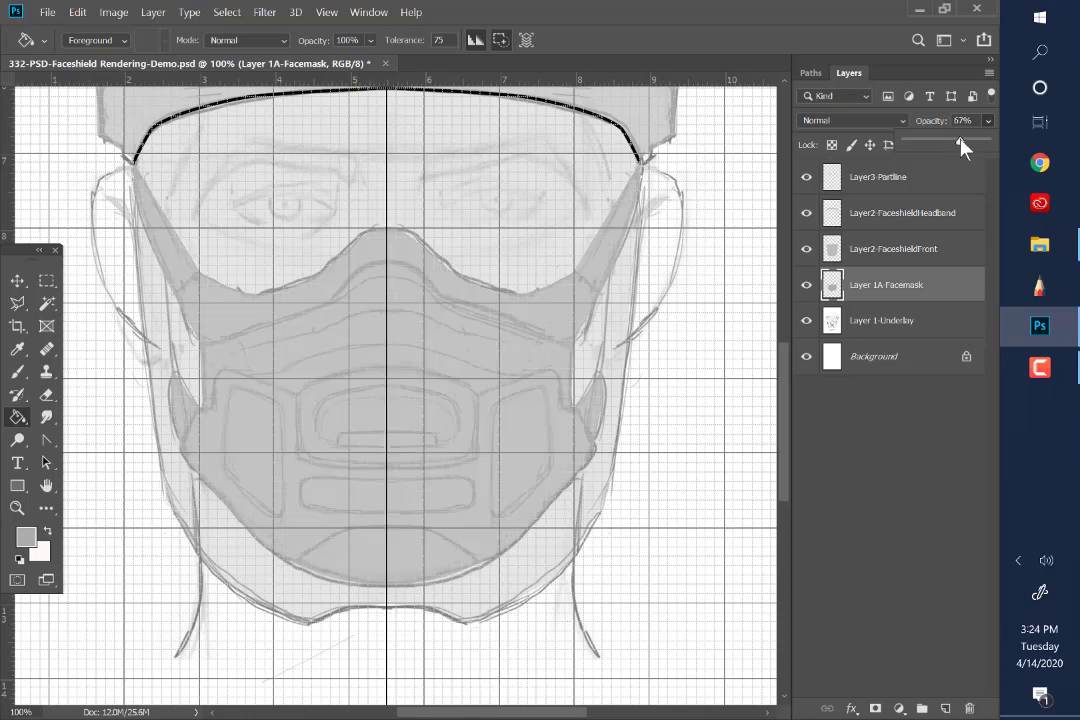
left_click_drag(946, 140, 944, 138)
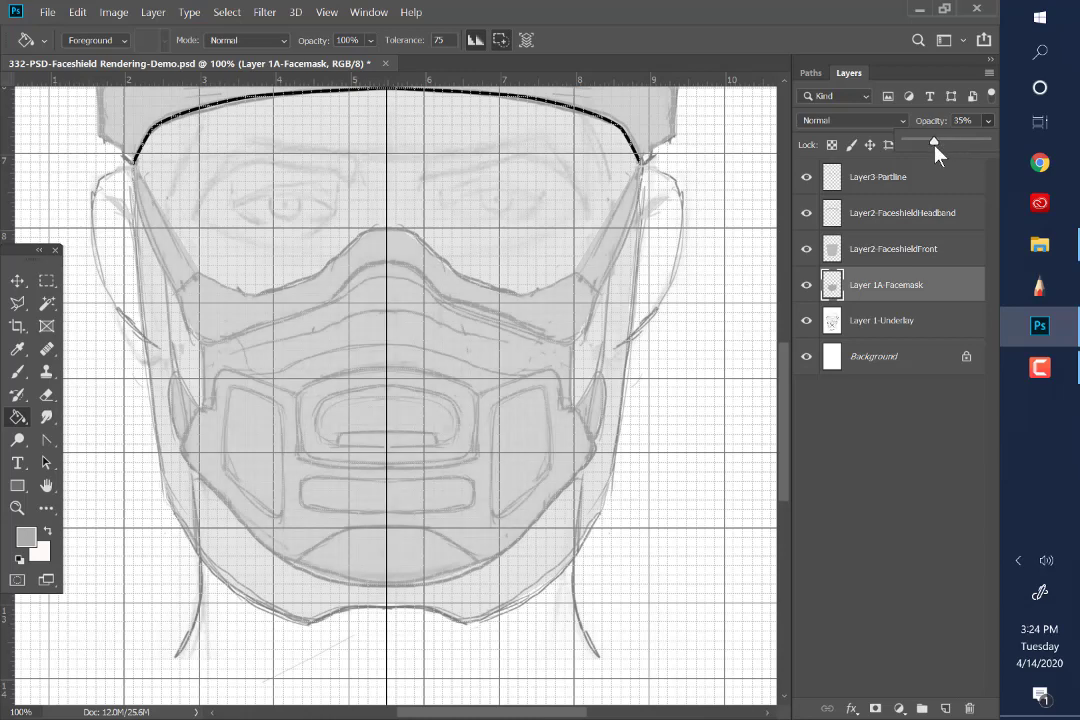
left_click(882, 250)
left_click(989, 120)
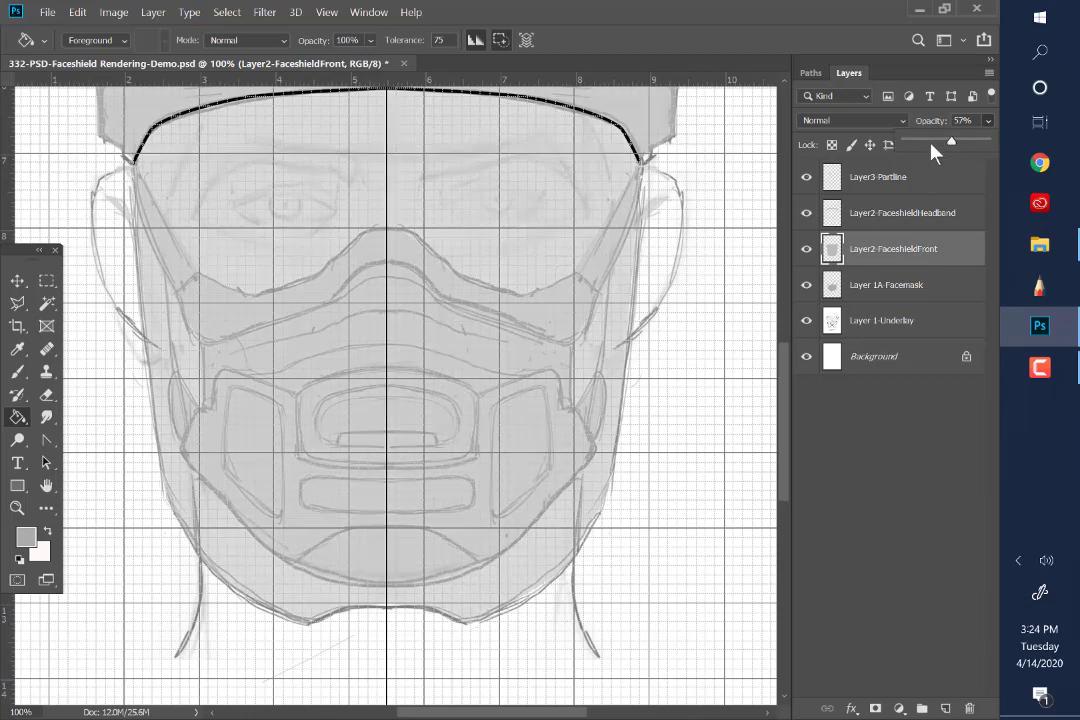
left_click_drag(931, 146, 937, 142)
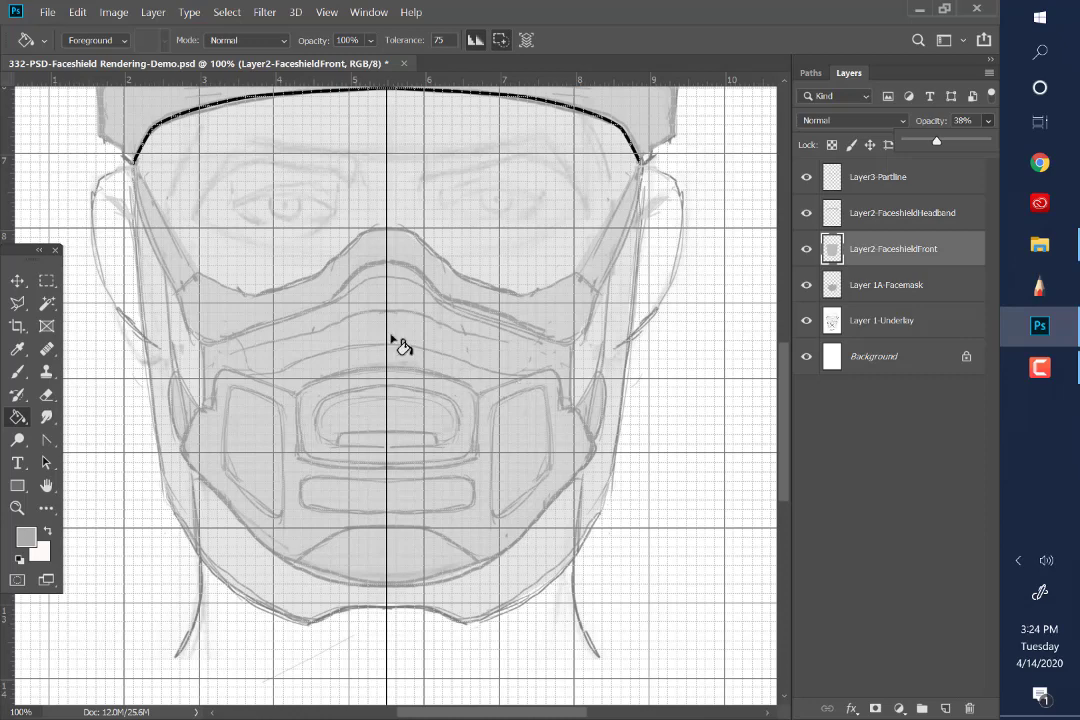
Save the document and fit the whole face shield drawing on screen
left_click(45, 14)
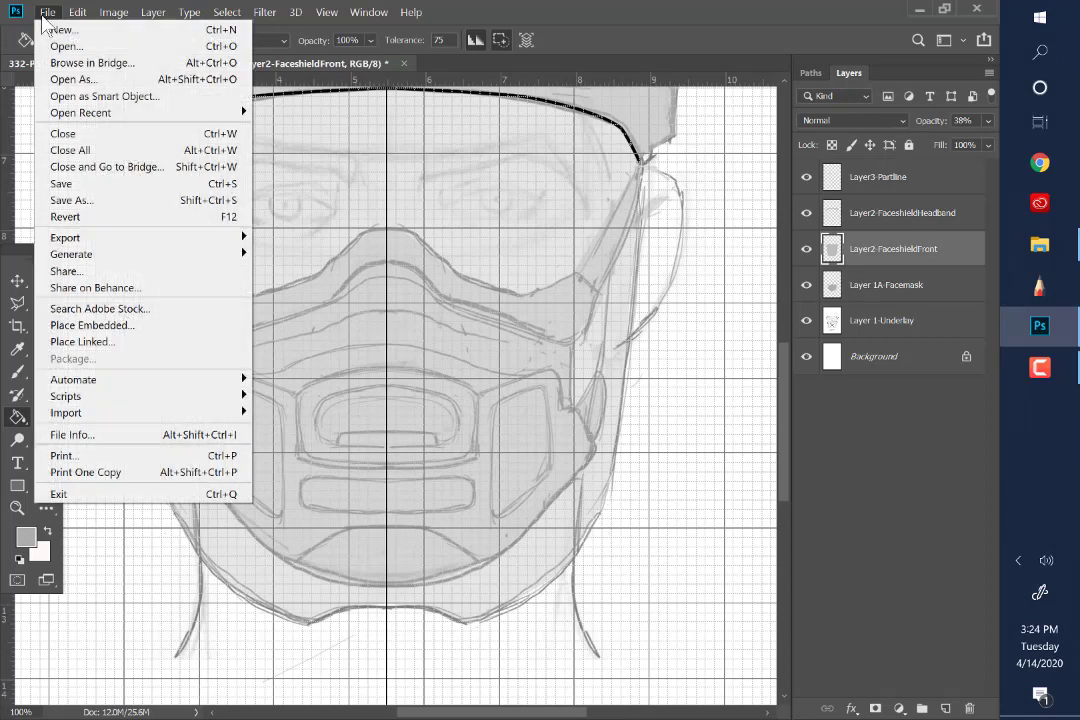
left_click(60, 185)
left_click(368, 12)
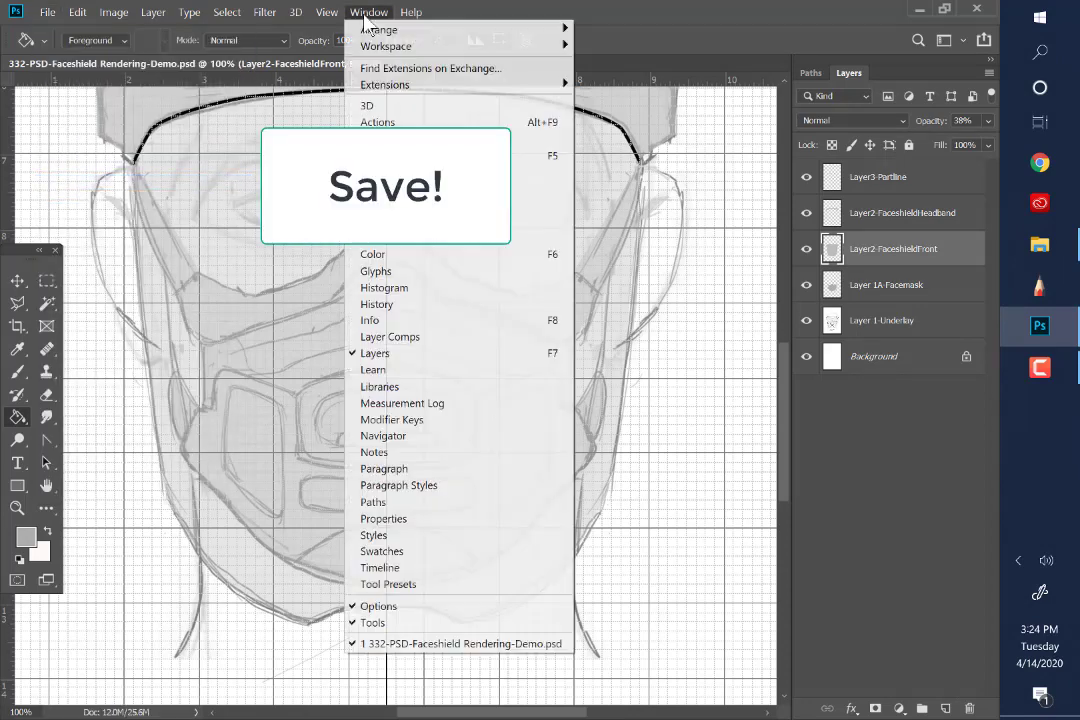
mouse_move(326, 12)
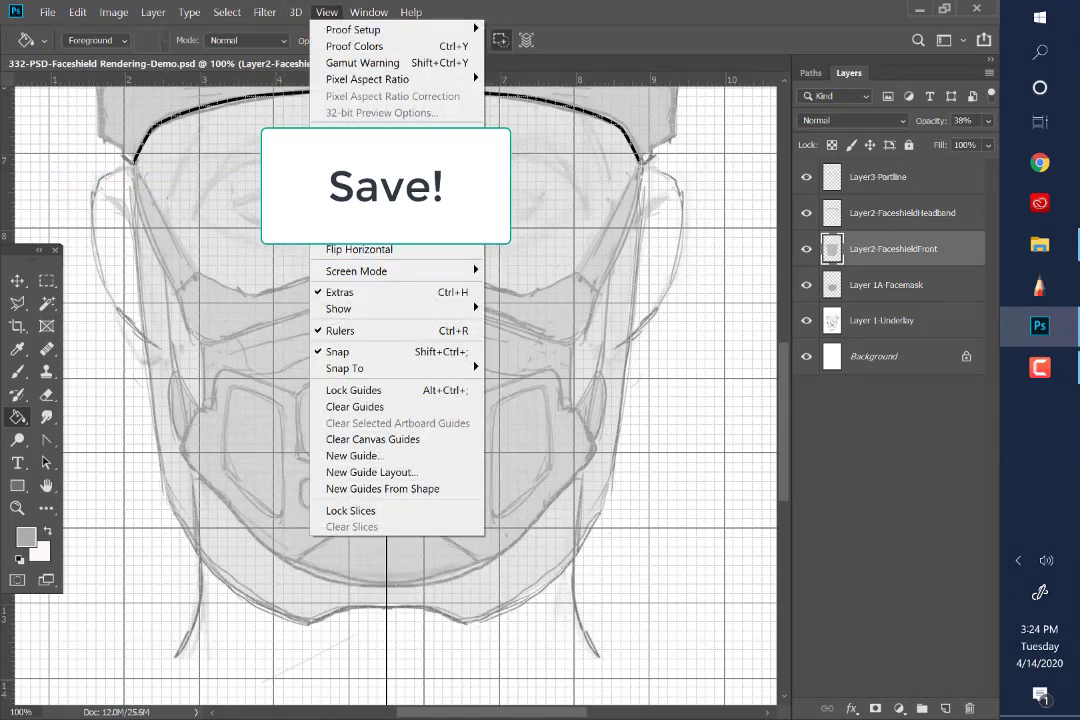
left_click(354, 167)
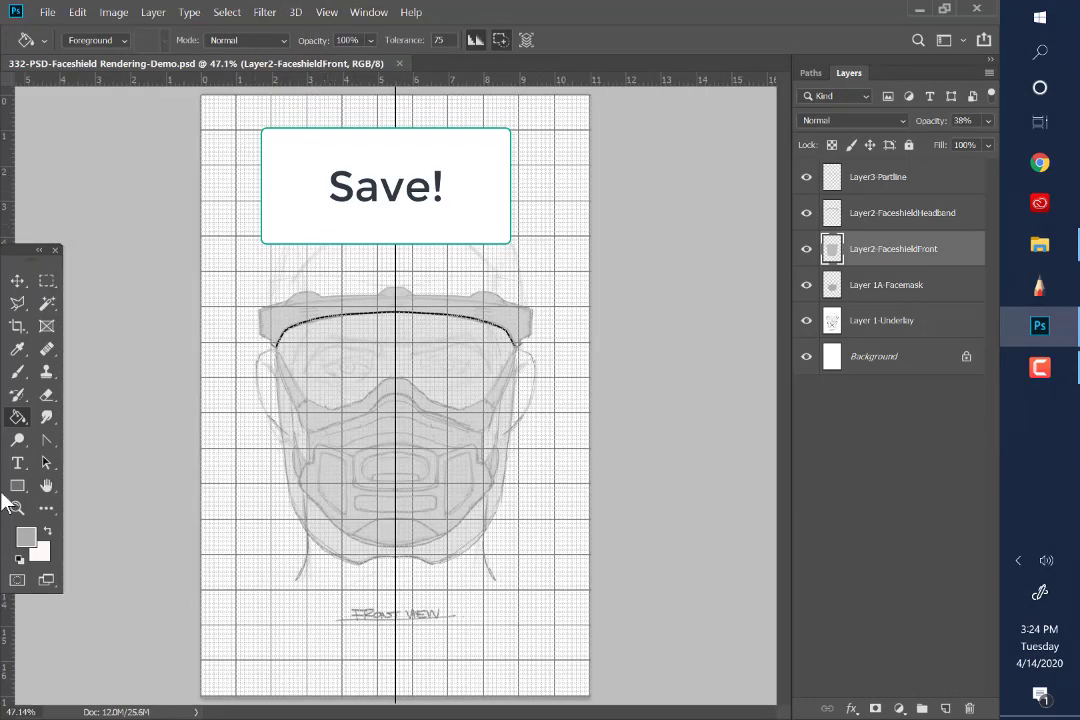
Magnify the face shield drawing to 50% and activate the Rectangular Marquee tool
left_click(17, 508)
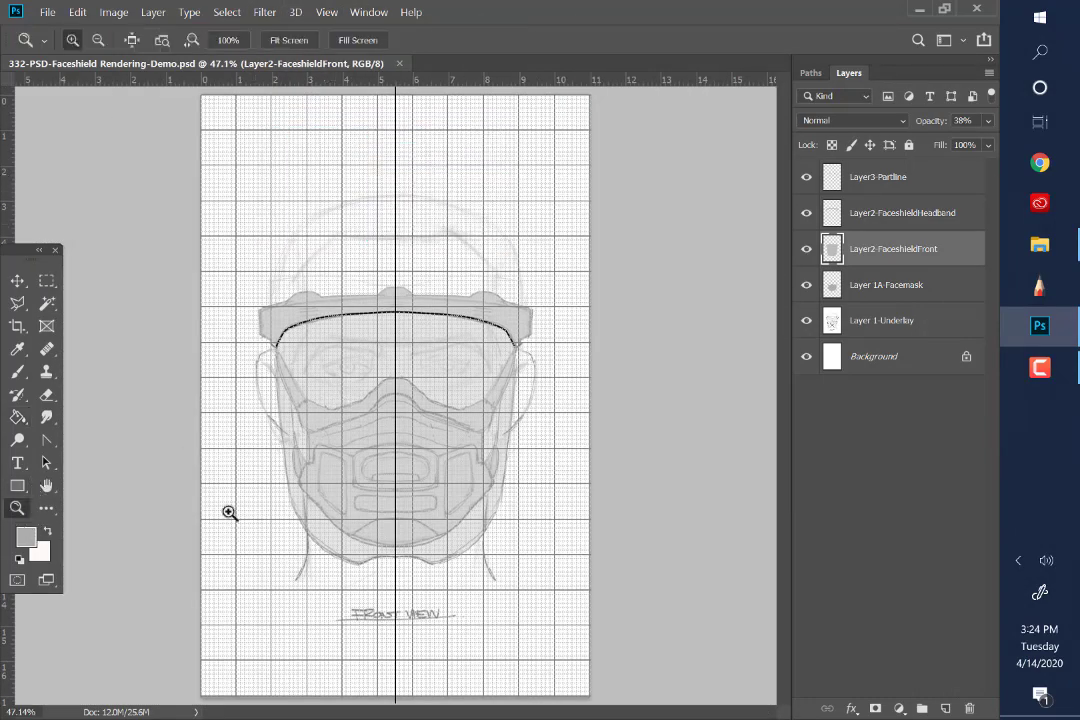
left_click(422, 465)
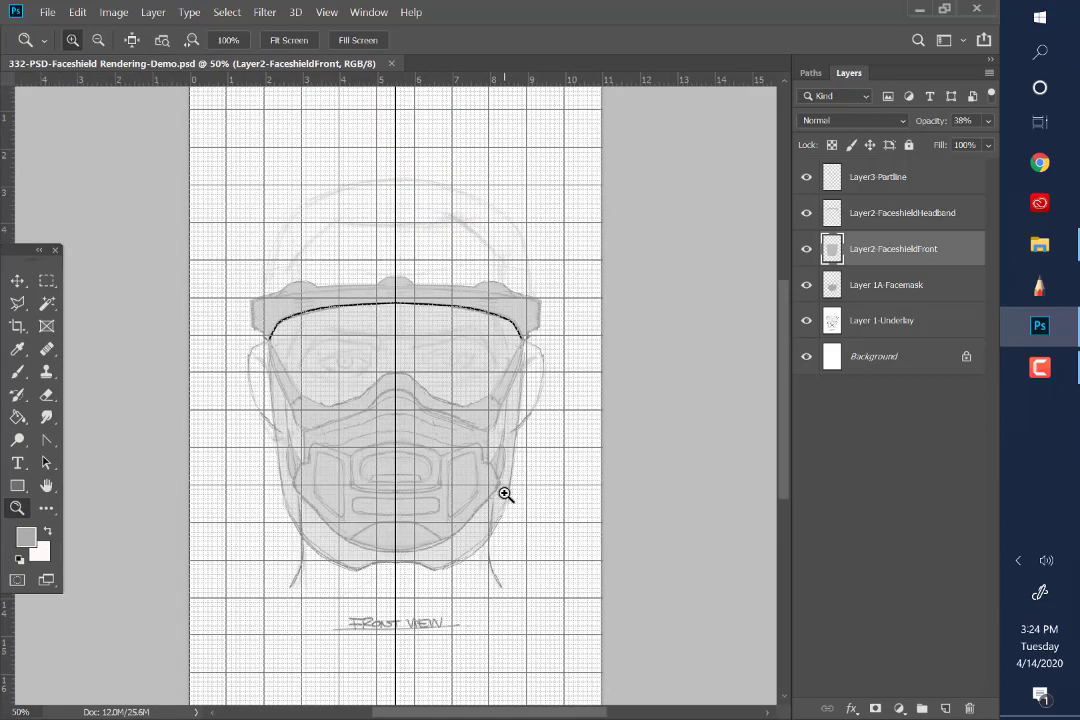
left_click(46, 282)
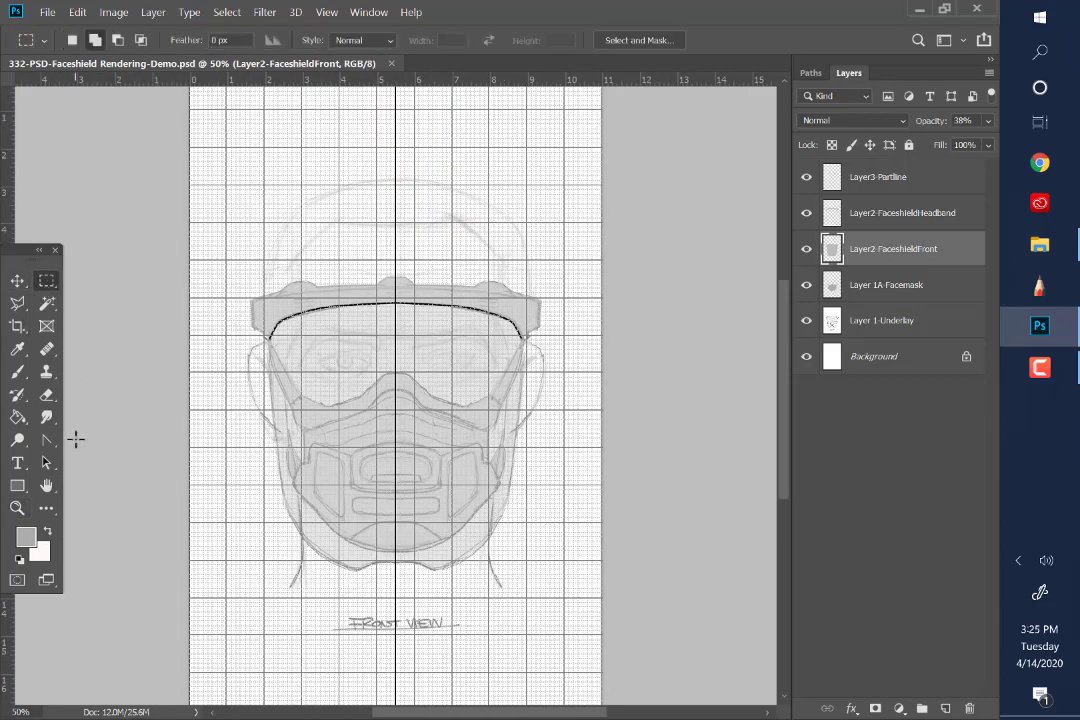